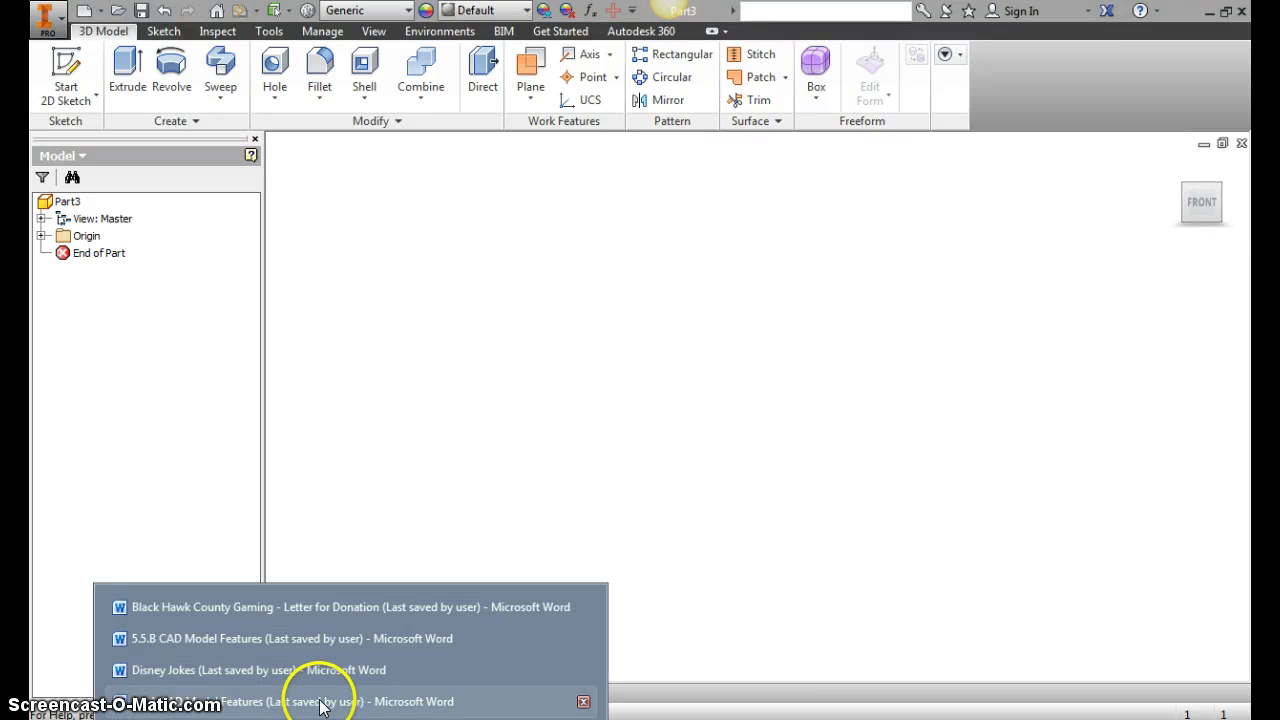
Step: Bring up the 5.5.A CAD Model Features document in Word at step VI's plate-with-pegs instructions
left_click(337, 695)
scroll(519, 450, "up", 3)
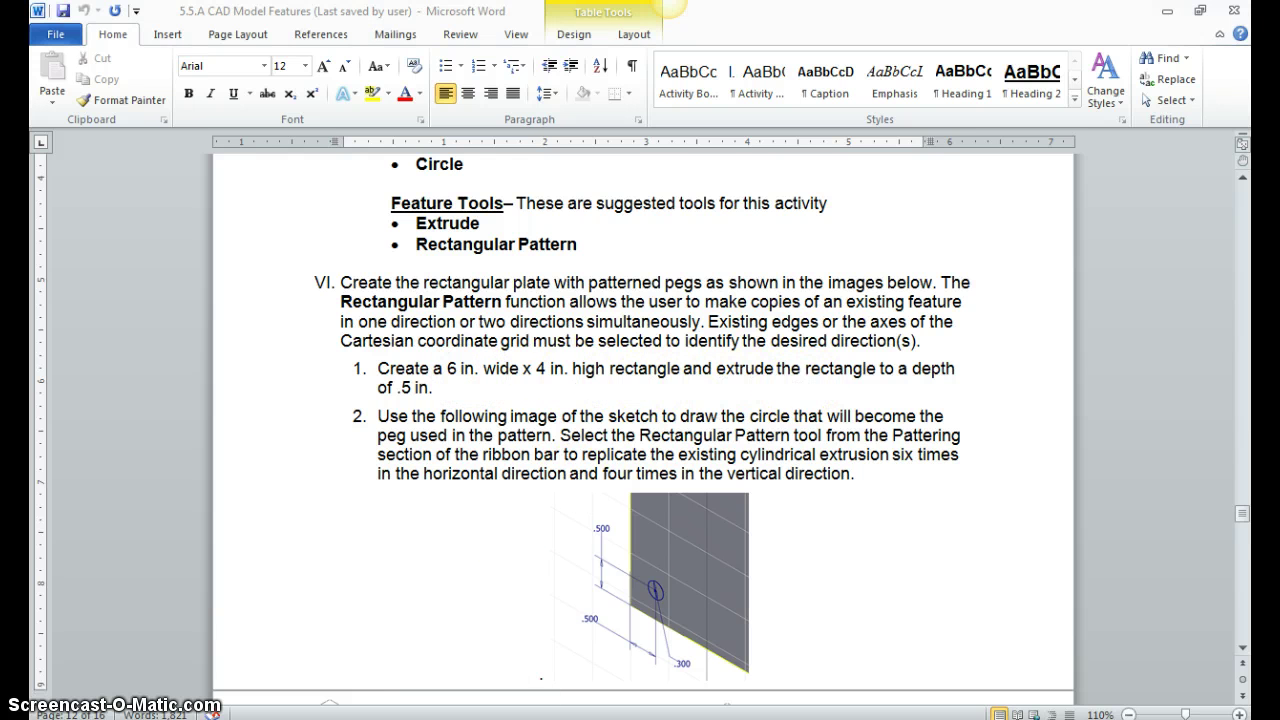
Step: Sketch a 6 x 4 in rectangle from the origin on the XY plane
key("alt+Tab")
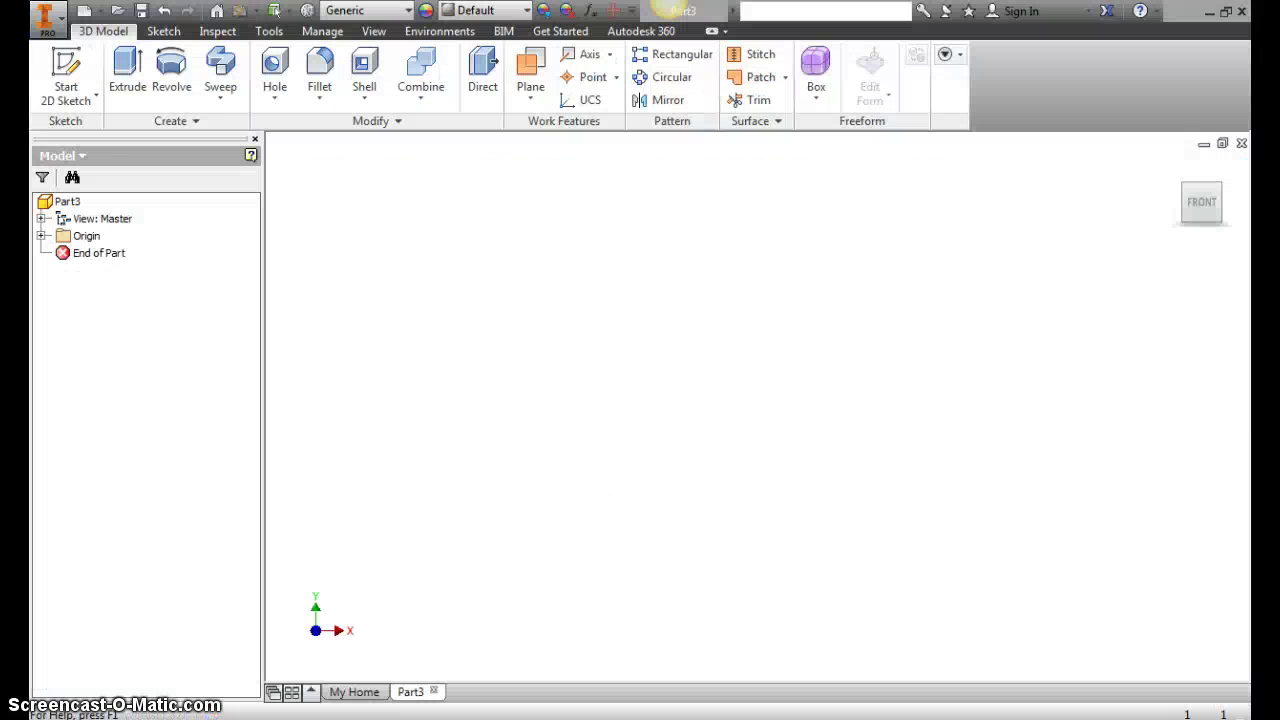
left_click(62, 68)
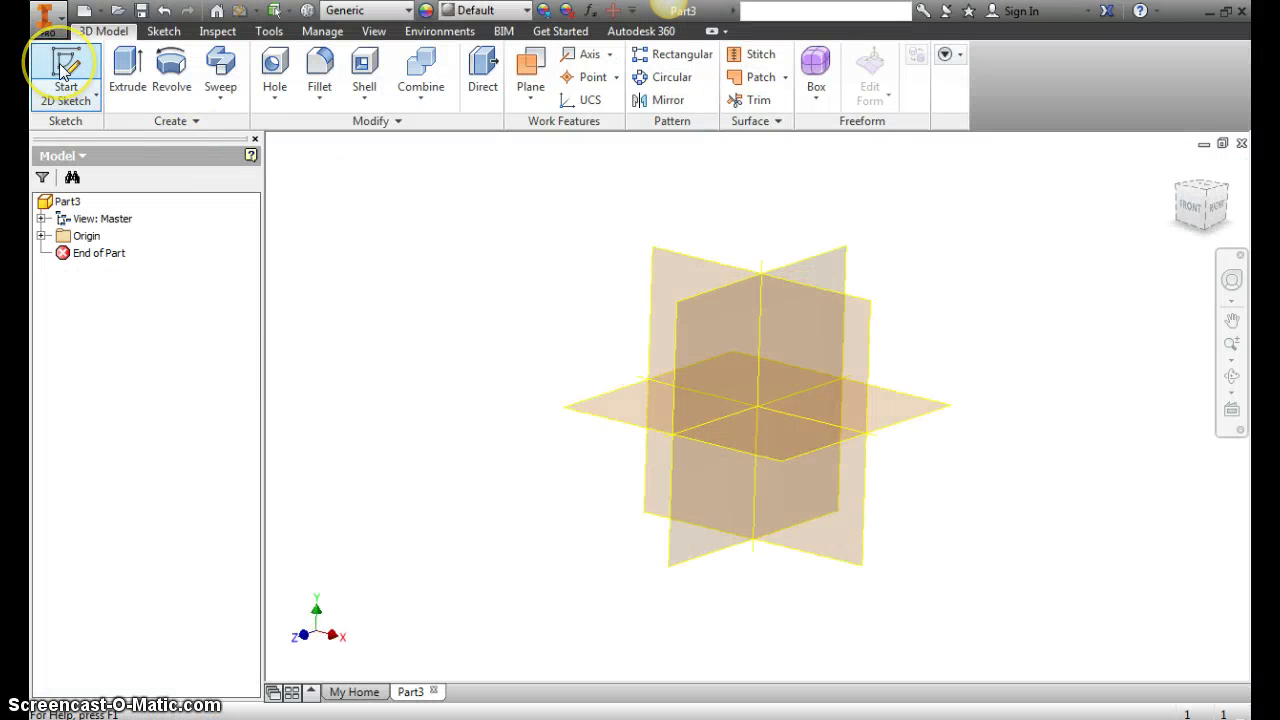
left_click(802, 333)
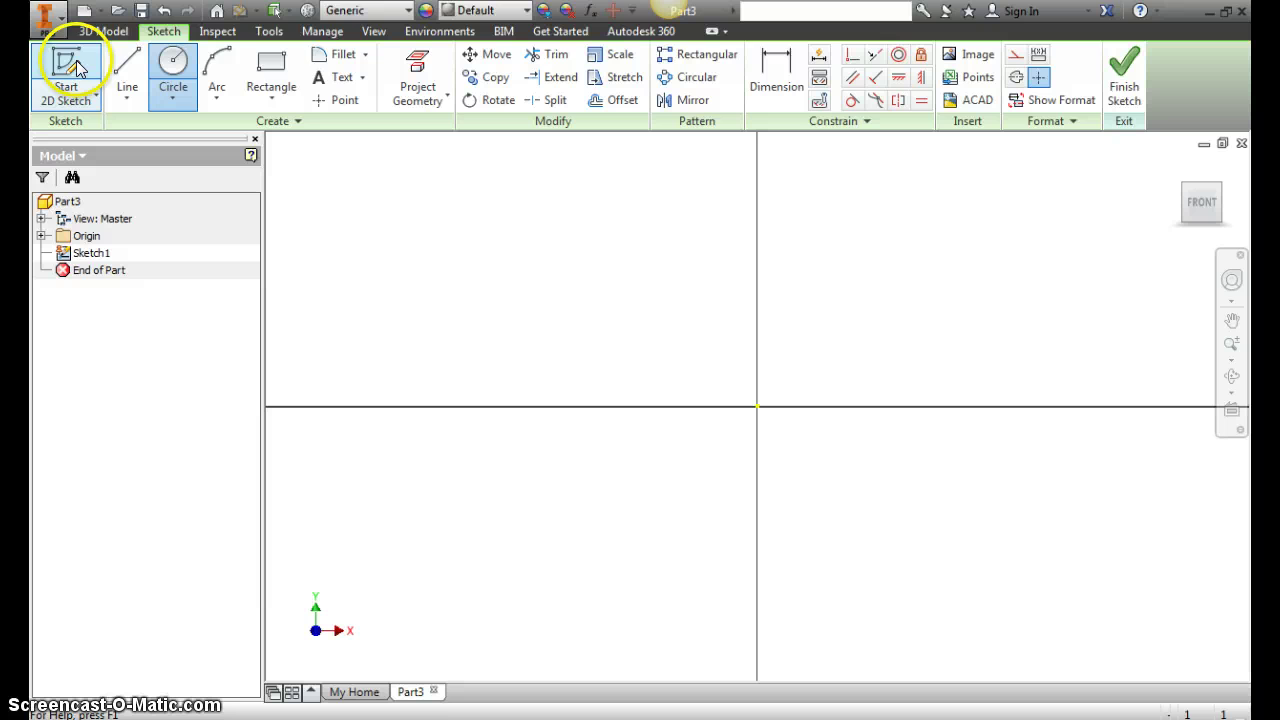
left_click(270, 62)
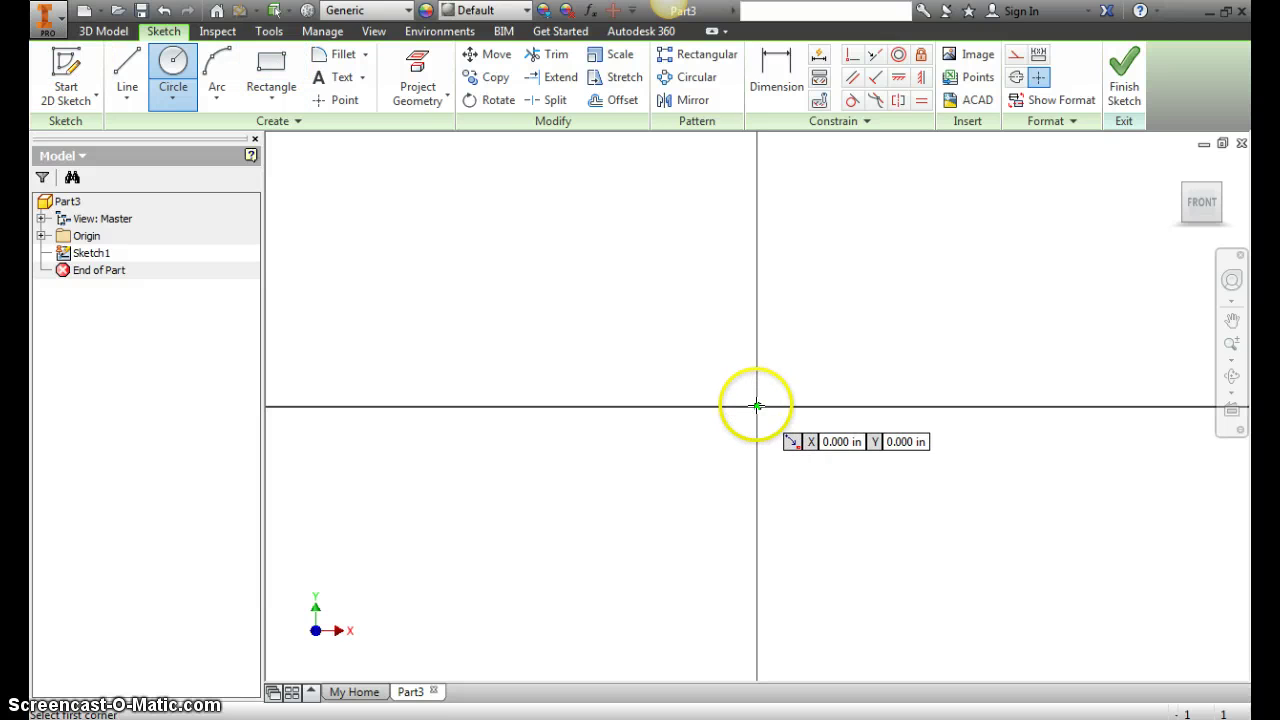
left_click(757, 406)
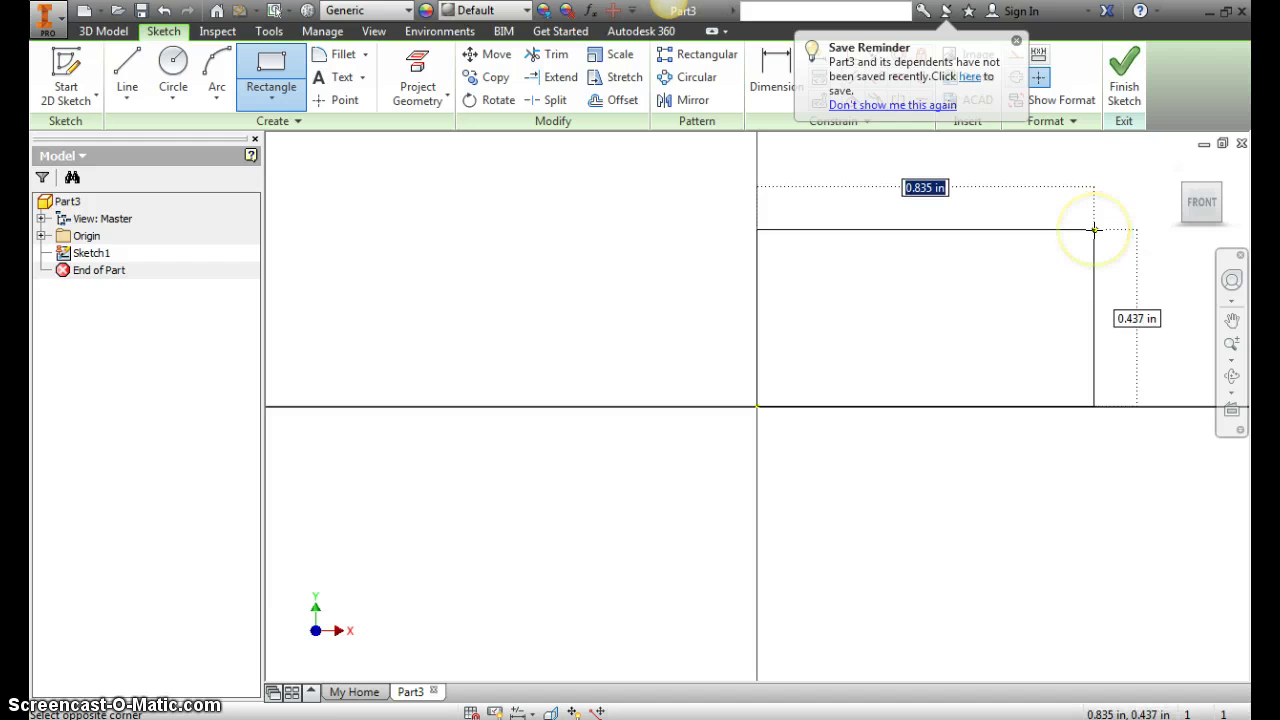
type("6")
key("Tab")
type("4")
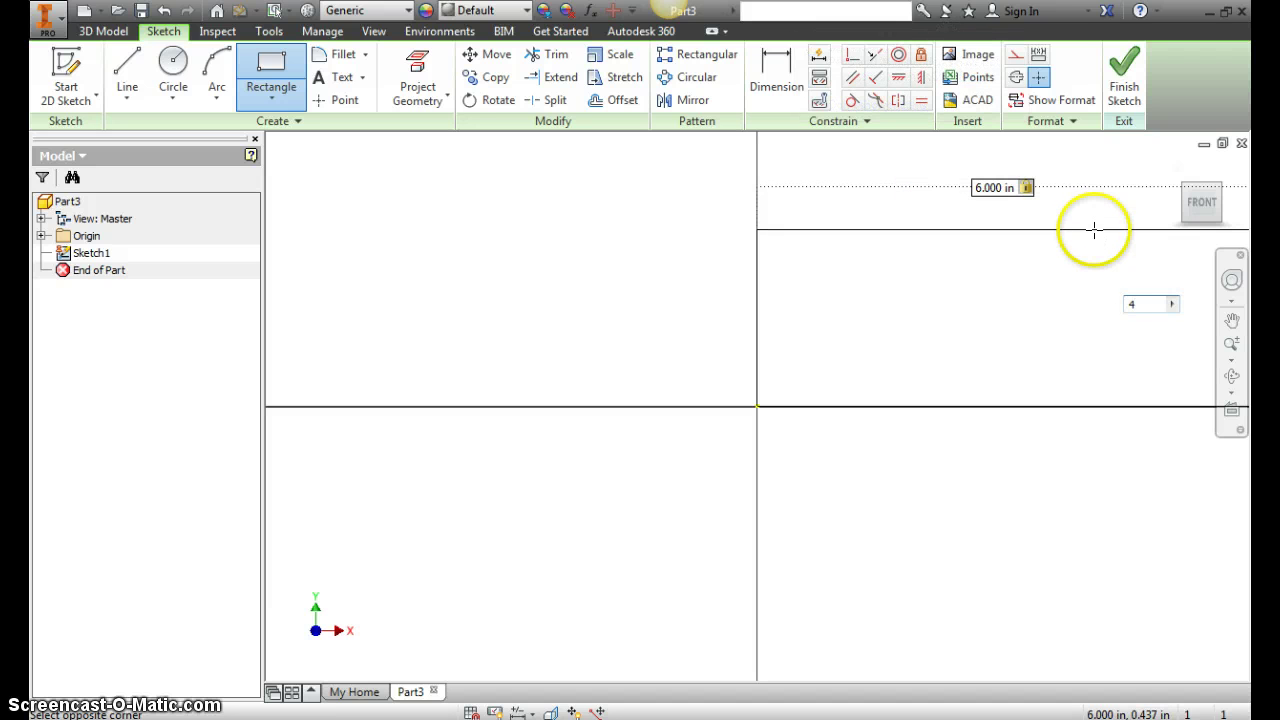
key("Return")
Step: Finish the sketch and extrude the rectangle 0.5 in into a solid plate
scroll(762, 483, "down", 2)
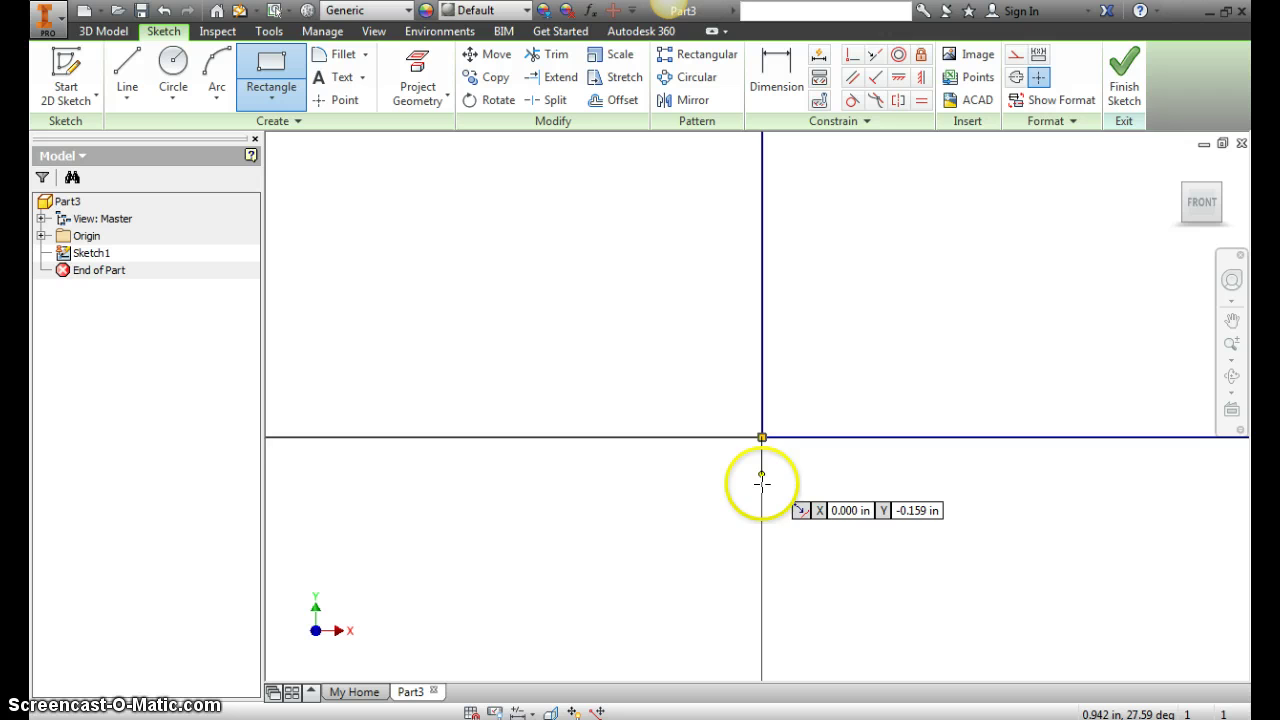
left_click(1124, 75)
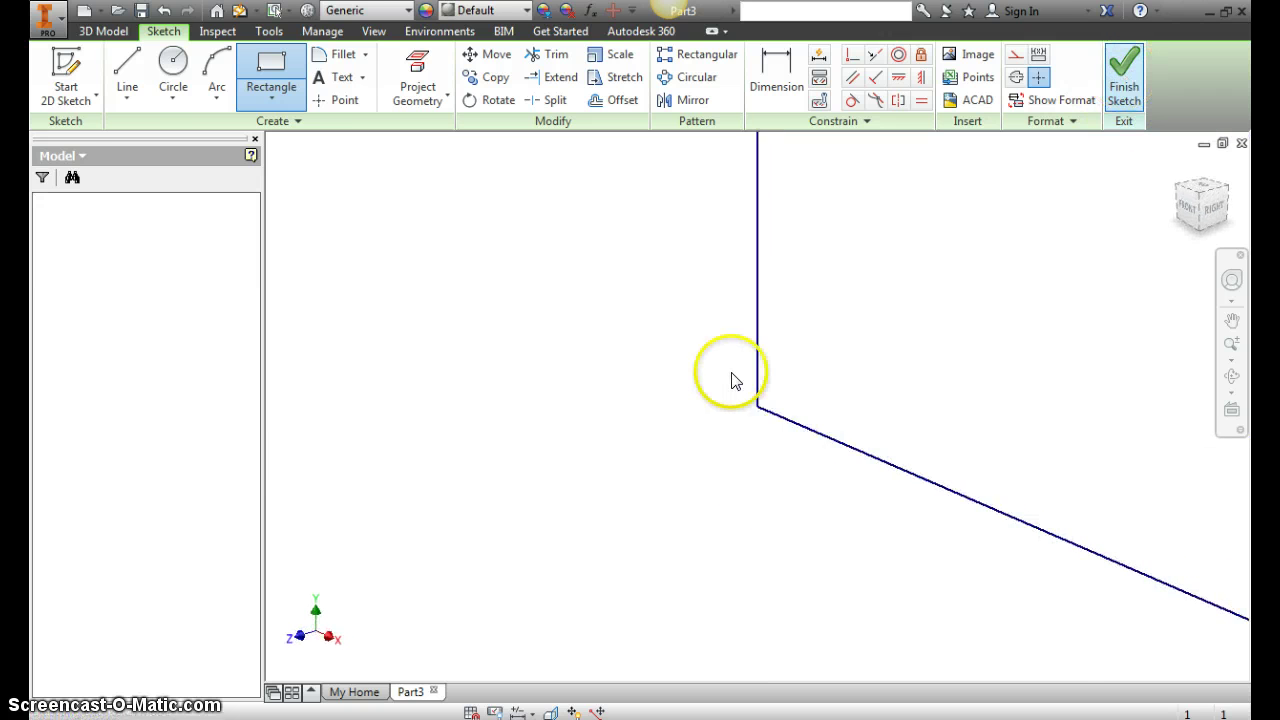
type("e")
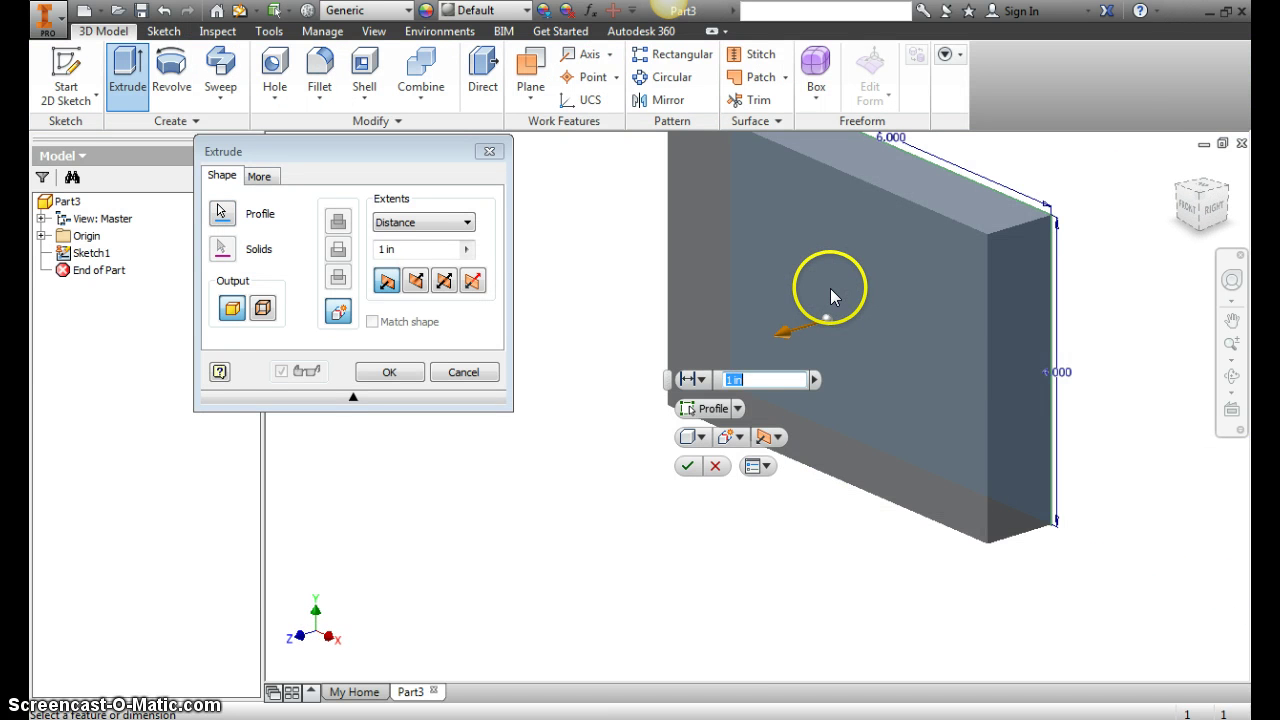
type(".5")
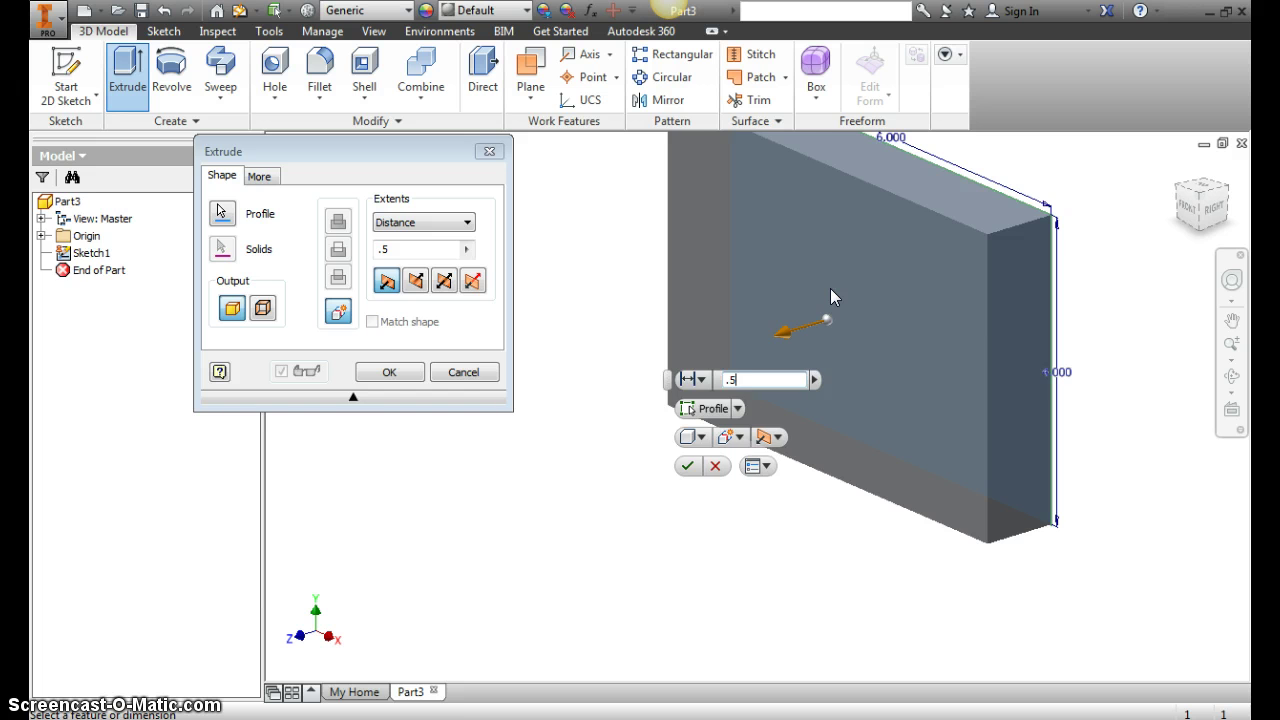
key("Return")
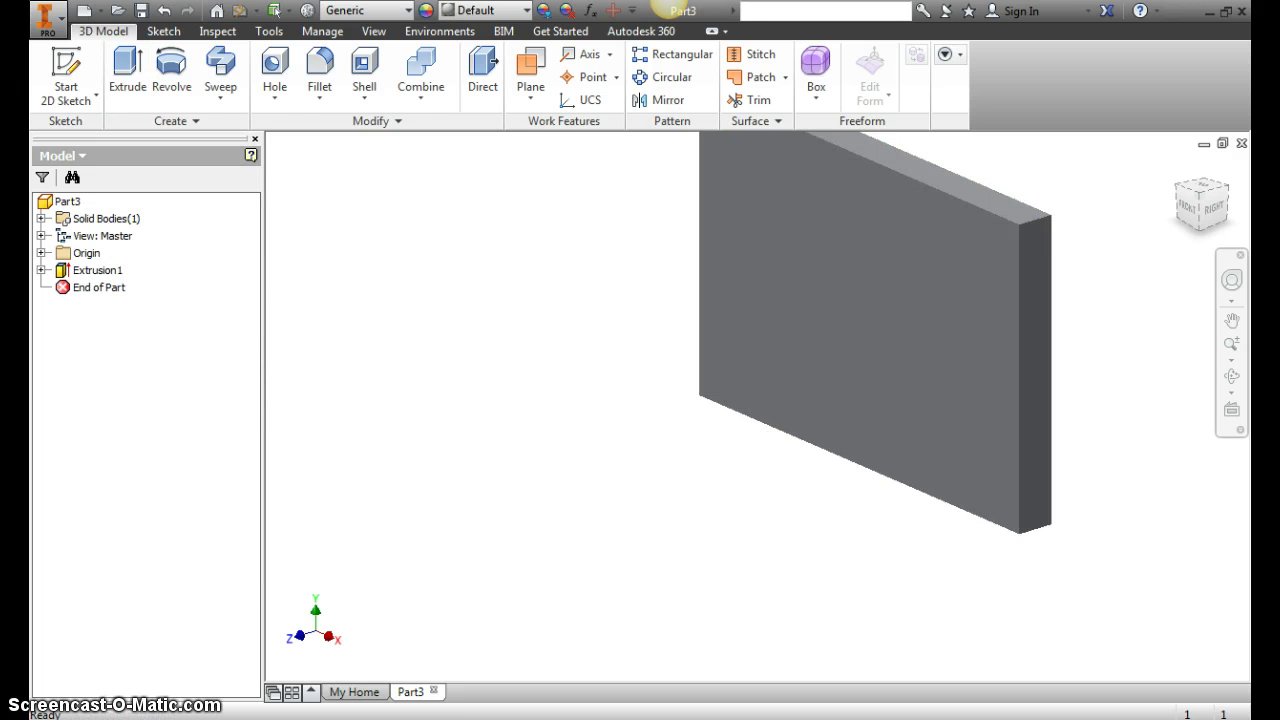
Step: Review step 2's peg sketch with its .500 and .300 dimensions in Word, then return to Inventor
key("alt+Tab")
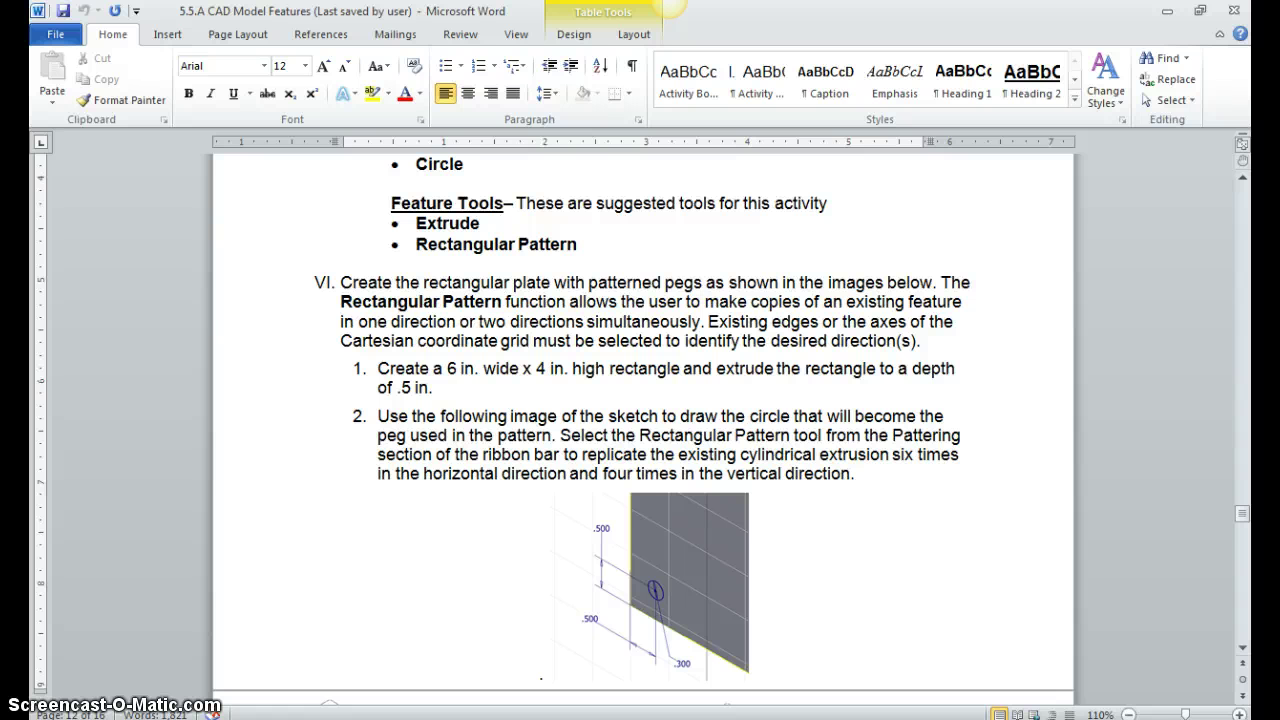
scroll(410, 555, "down", 2)
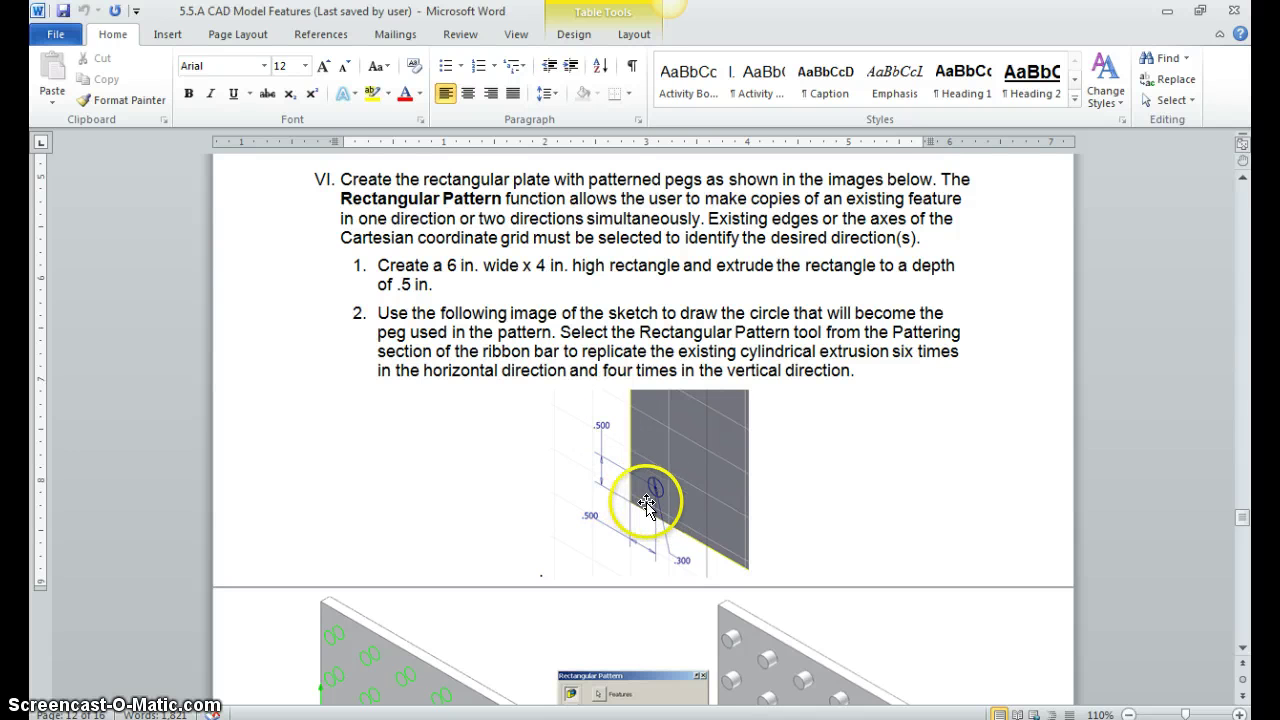
key("alt+Tab")
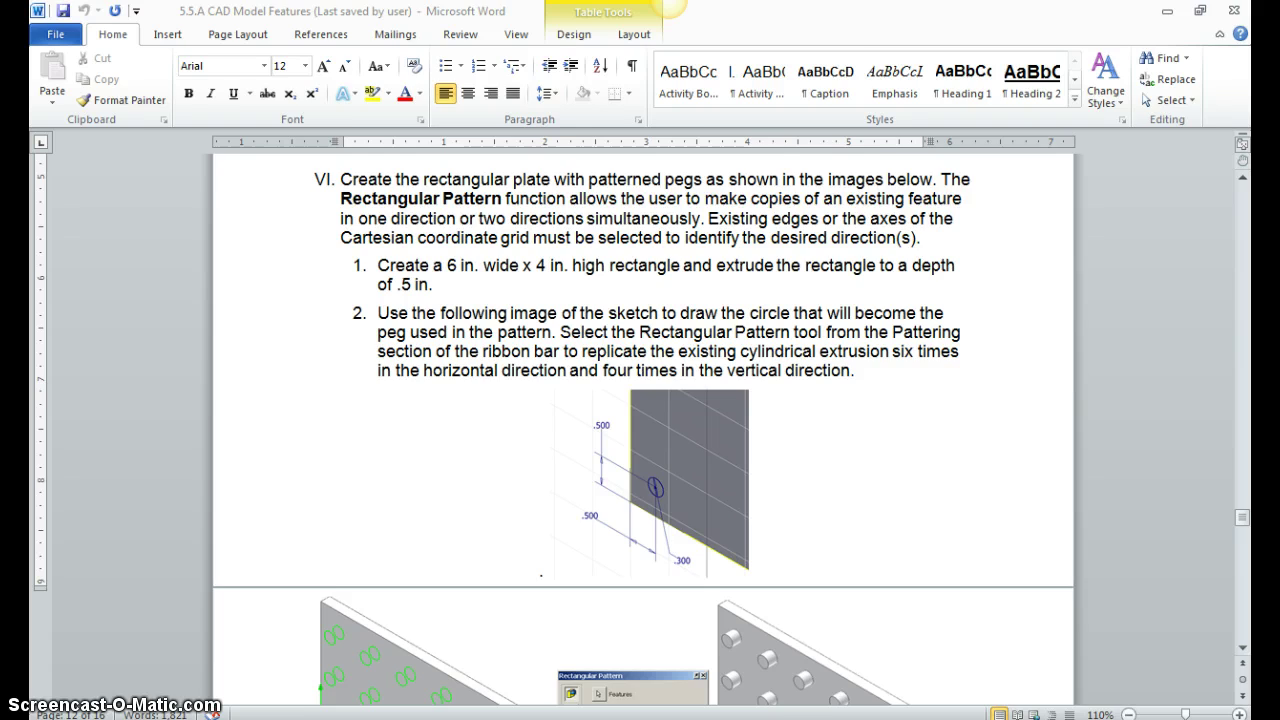
Step: Sketch a 0.3 in diameter circle on the plate's front face, centred at X 0.5 in
left_click(66, 64)
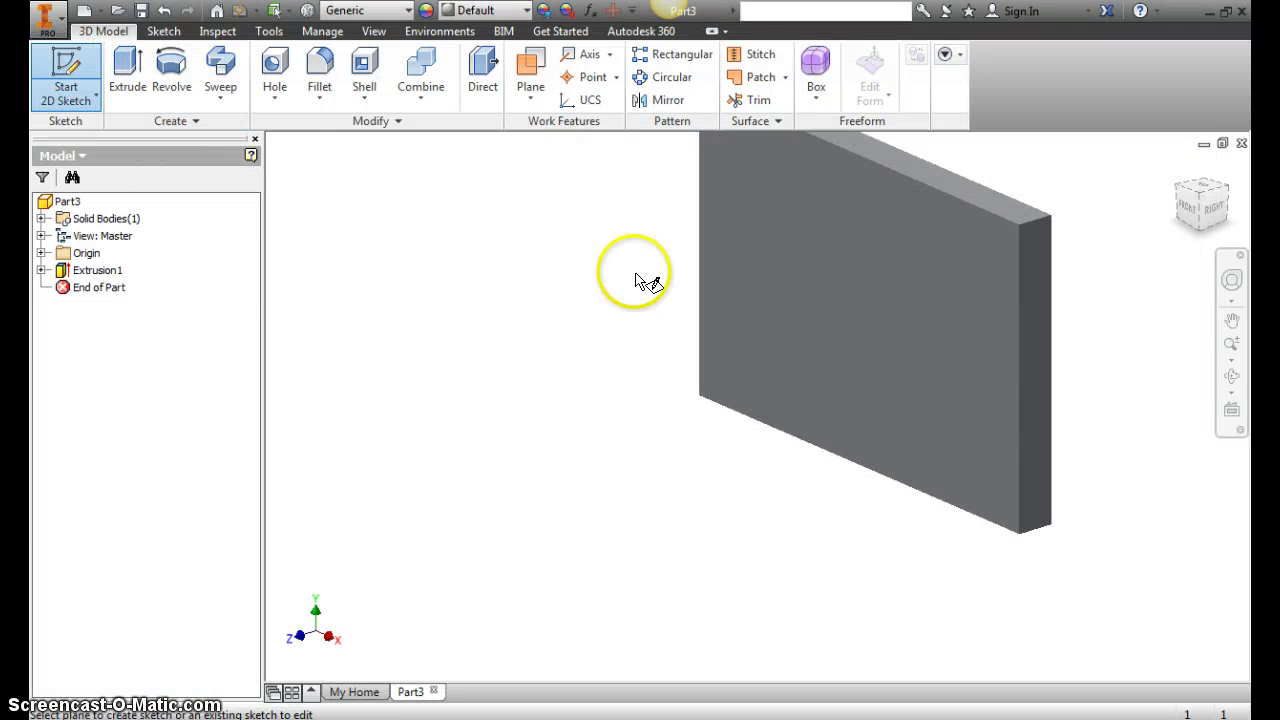
left_click(797, 300)
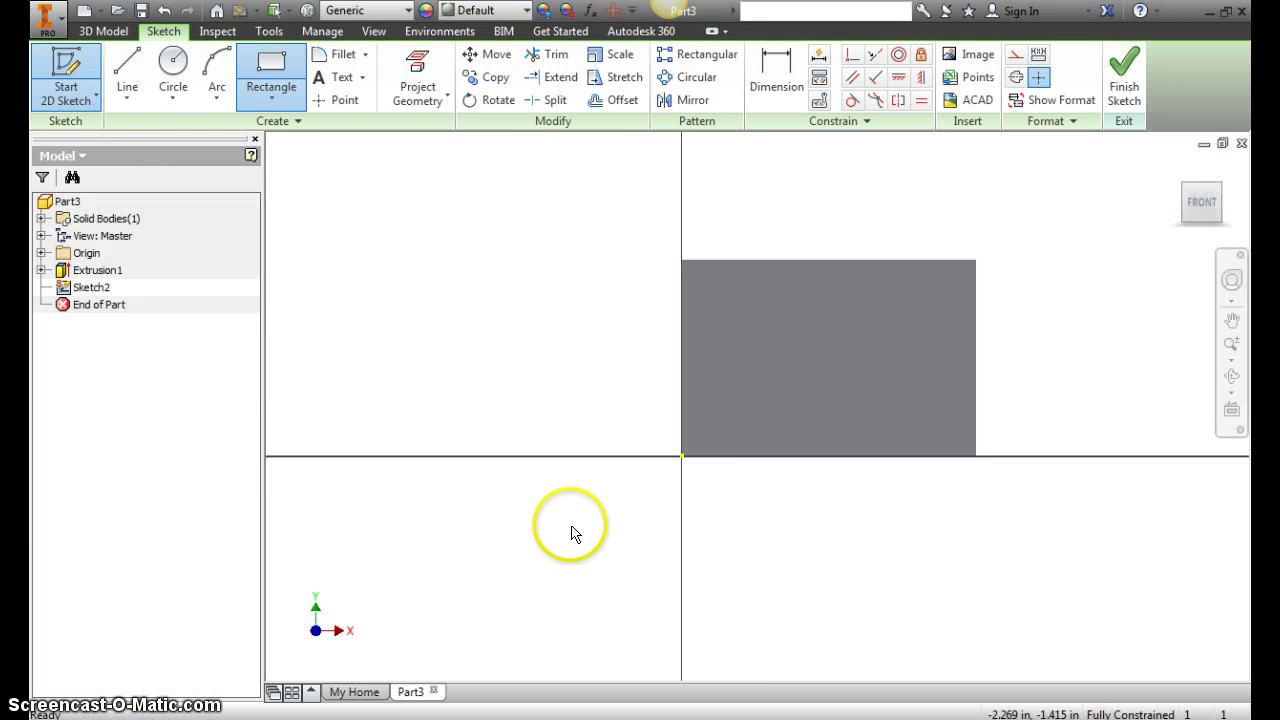
scroll(751, 423, "up", 3)
left_click(174, 64)
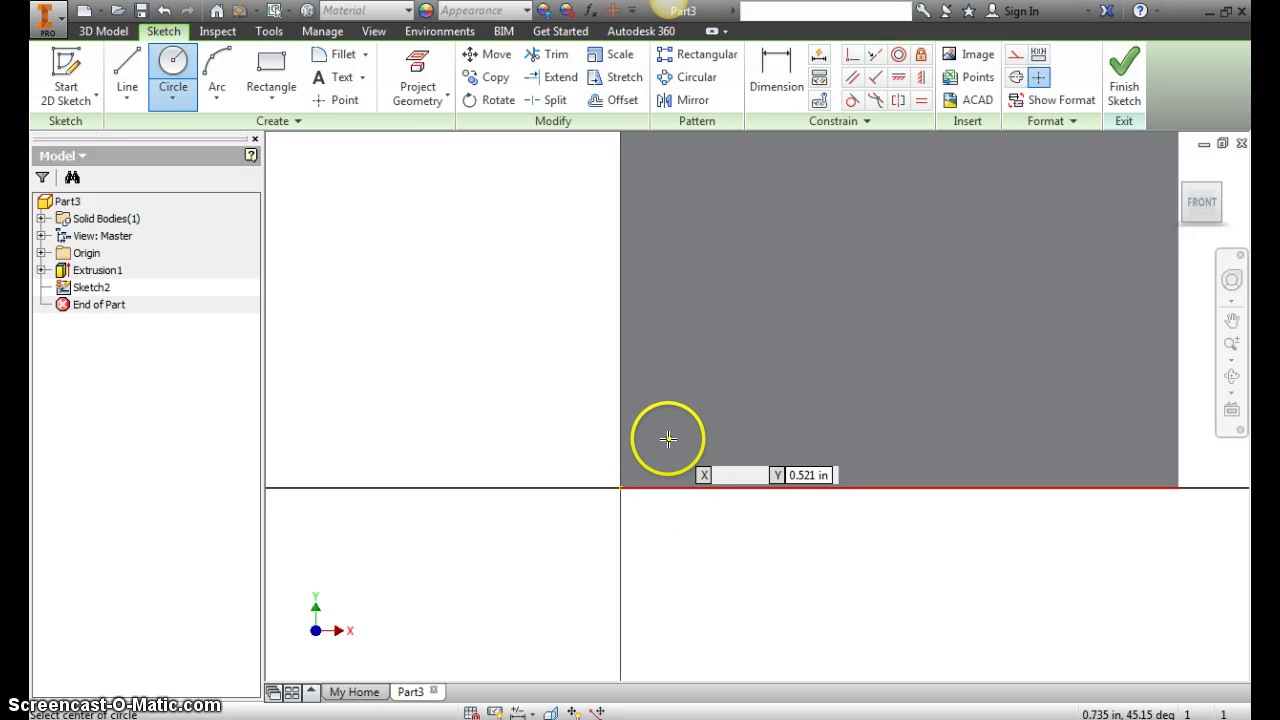
type("0.5")
key("Tab")
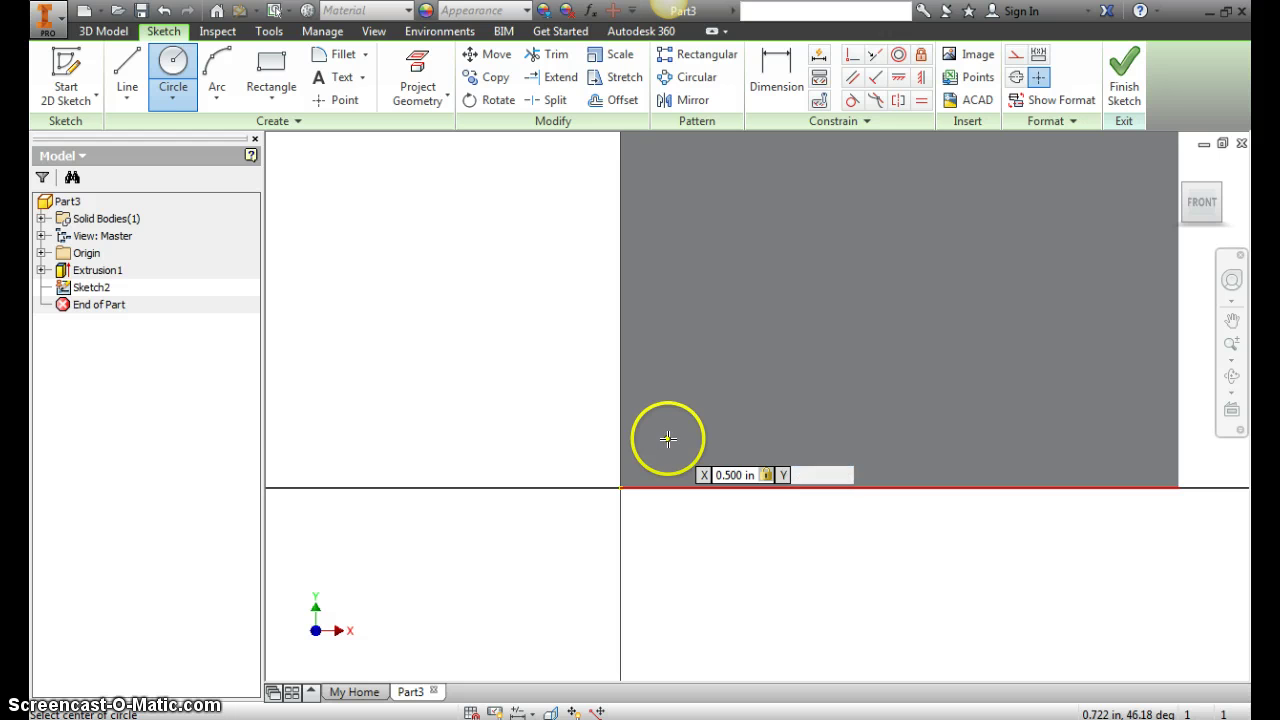
left_click(667, 438)
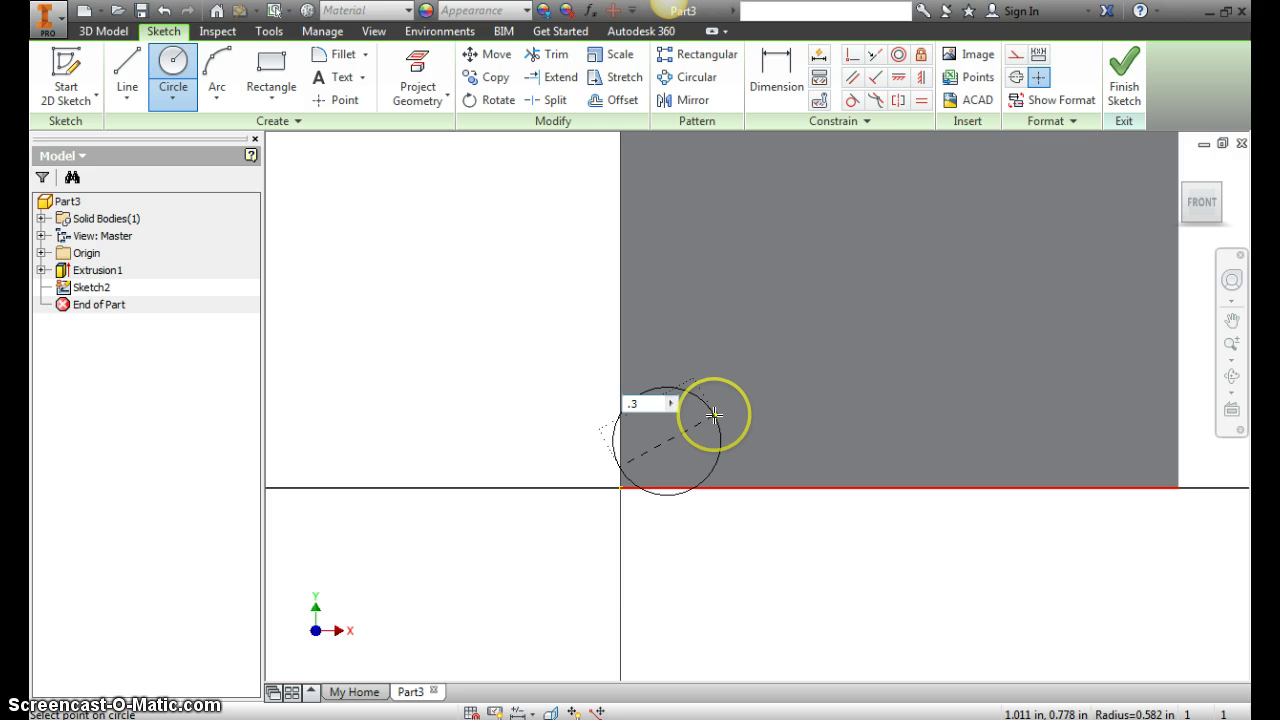
type(".3")
key("Return")
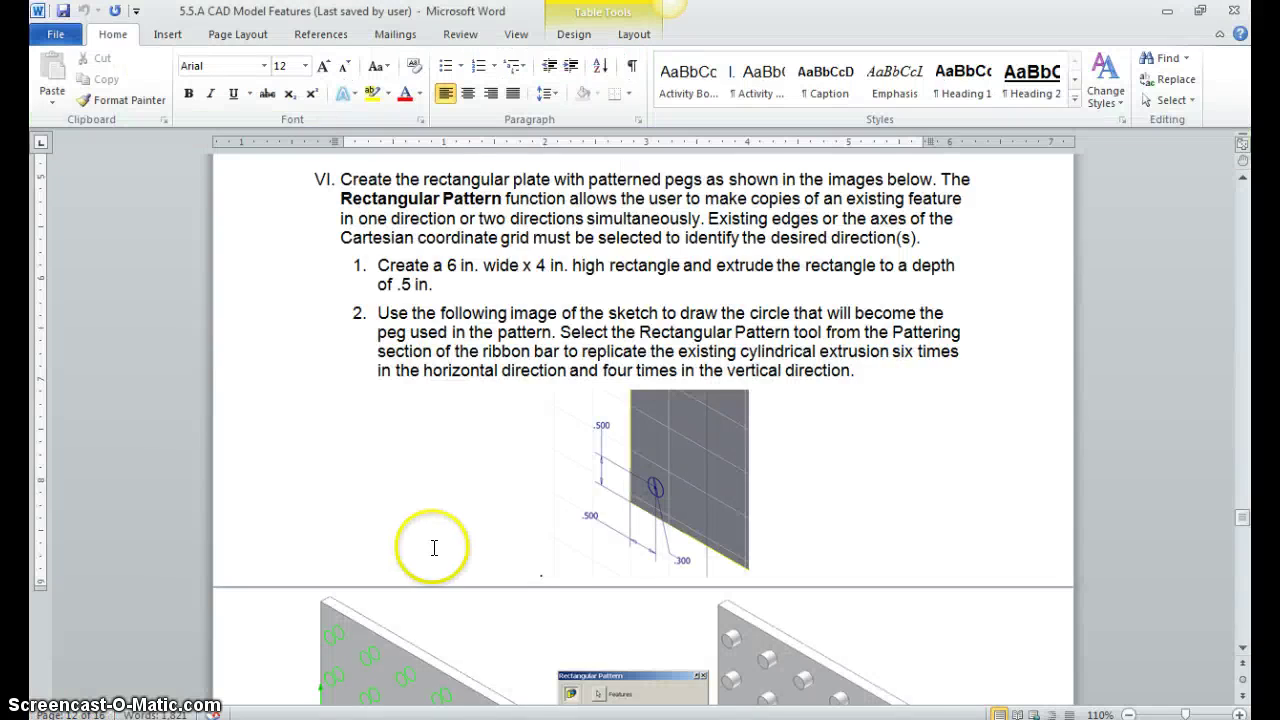
Step: Scroll Word to the Rectangular Pattern example of 6 by 4 pegs spaced 1.0 in apart
scroll(435, 543, "down", 5)
scroll(345, 514, "up", 3)
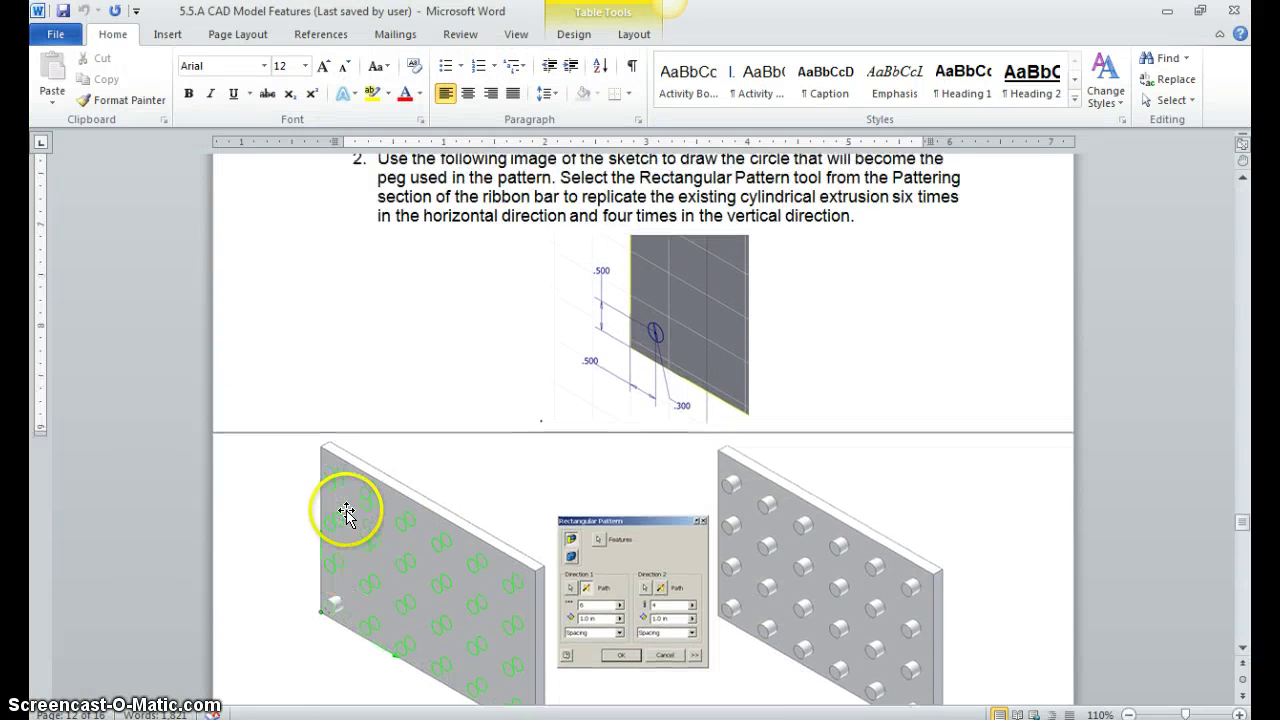
scroll(343, 510, "down", 4)
scroll(345, 510, "up", 3)
scroll(354, 516, "down", 1)
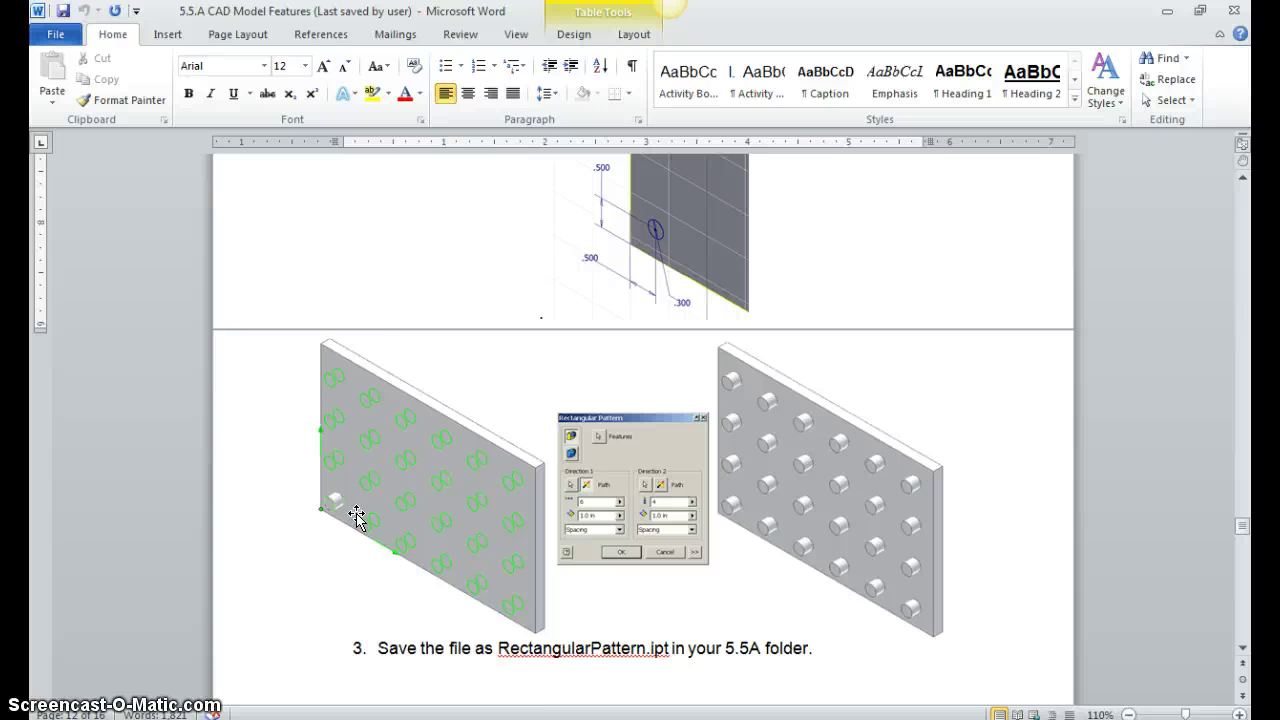
left_click(423, 500)
scroll(427, 507, "up", 3)
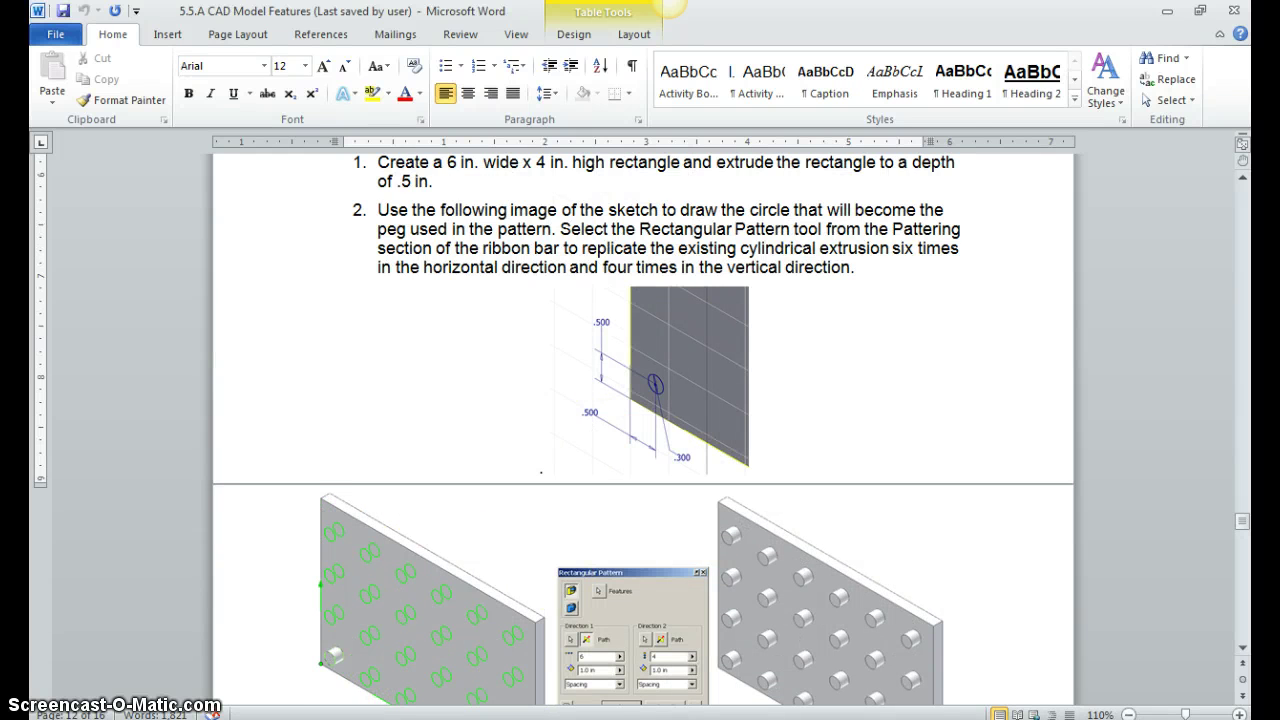
Step: Finish the circle sketch and extrude it 0.3 in from the plate face as one peg
key("alt+Tab")
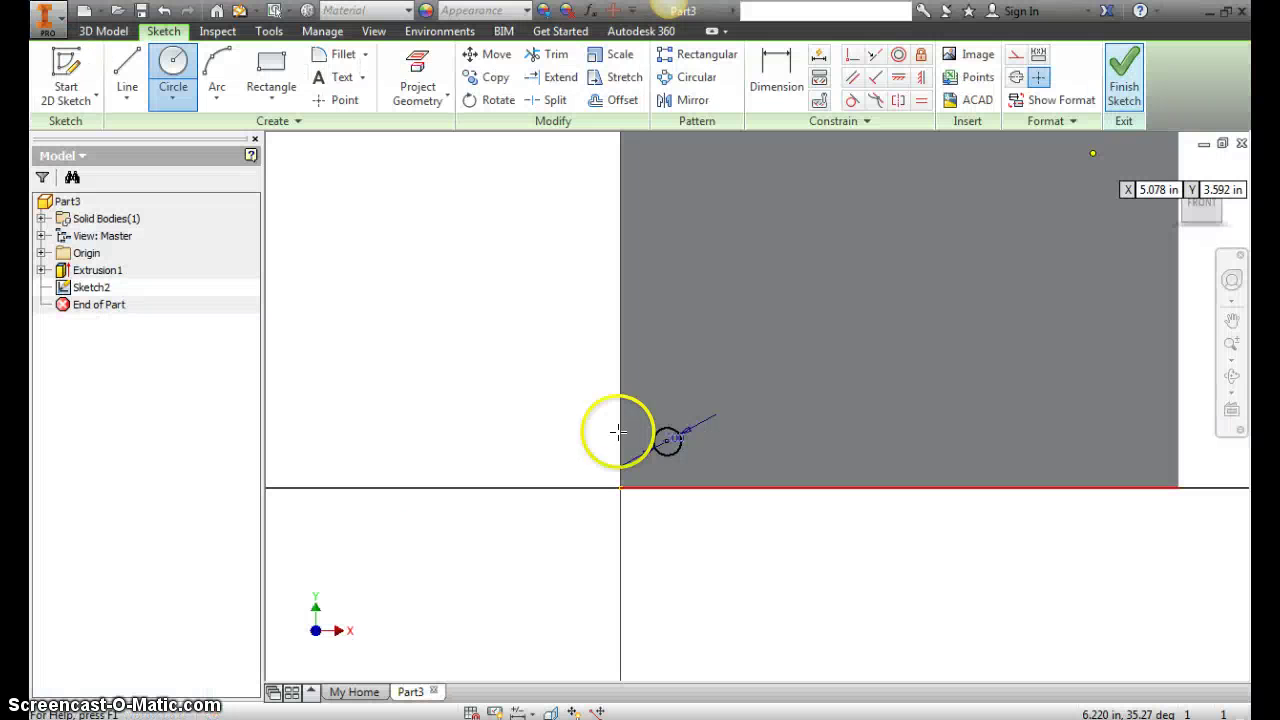
left_click(1125, 85)
key("e")
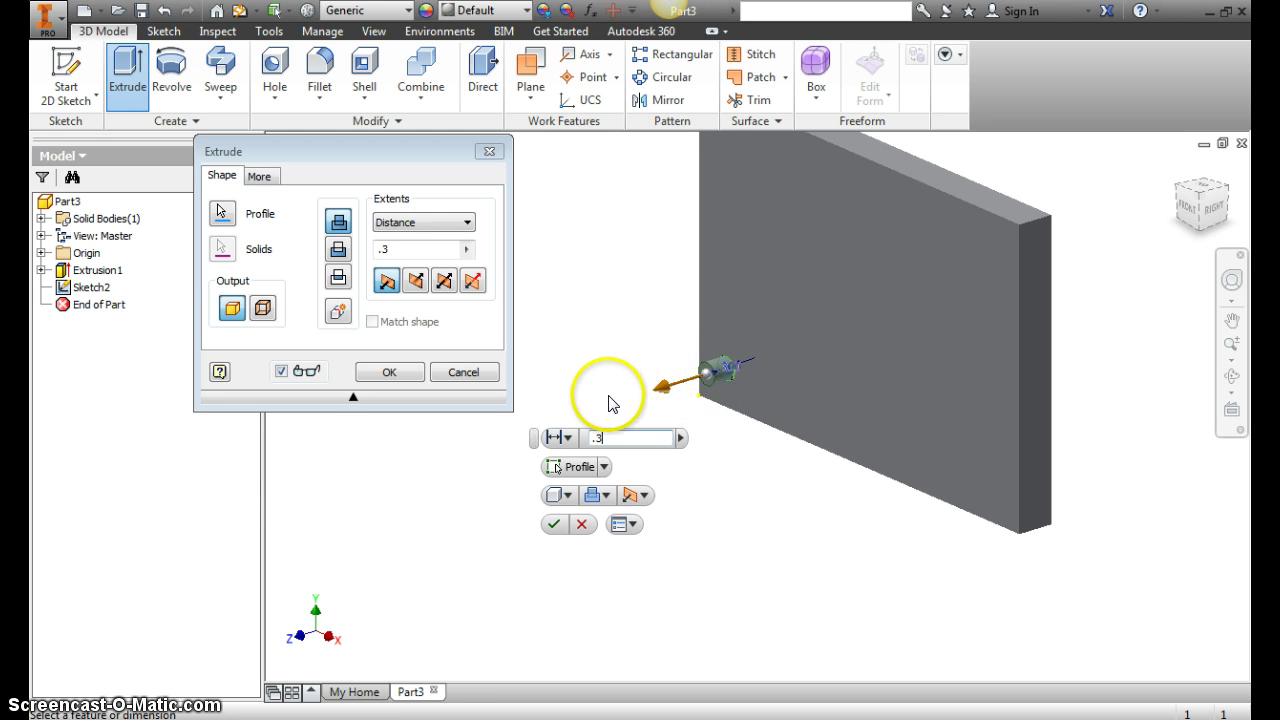
left_click(553, 524)
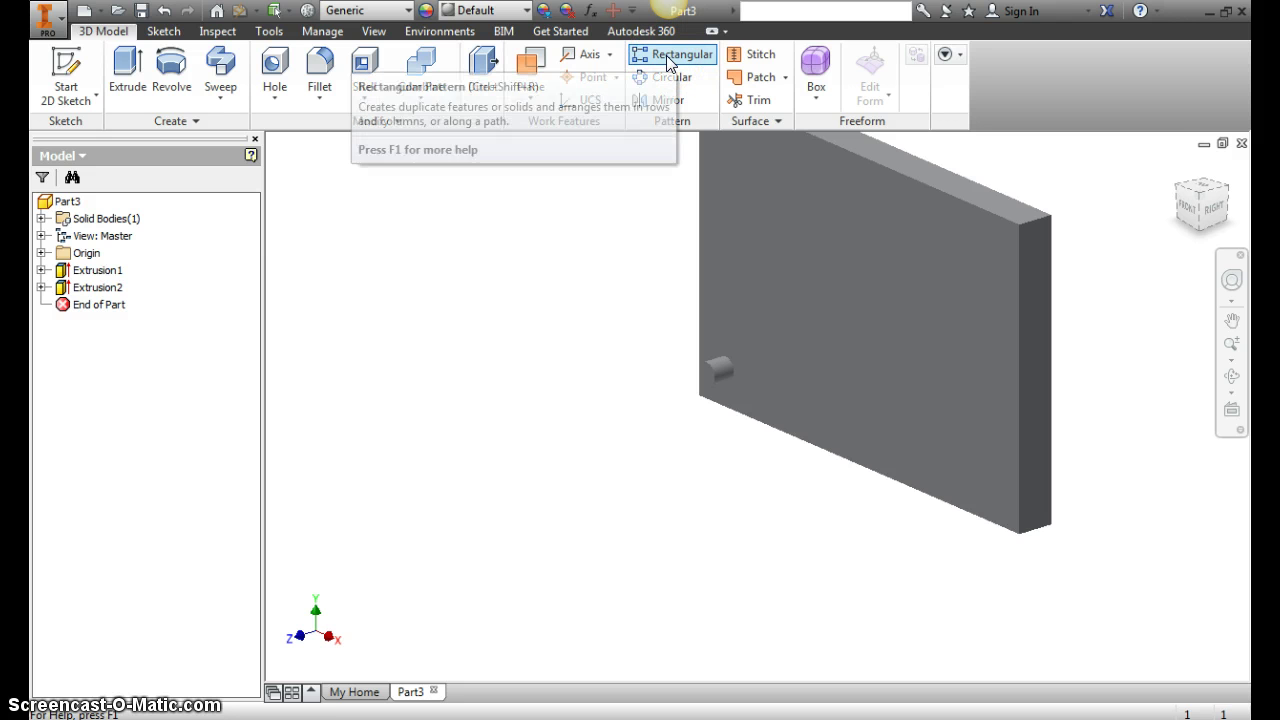
Step: Start a Rectangular Pattern with the Extrusion2 peg as the feature to repeat
left_click(669, 62)
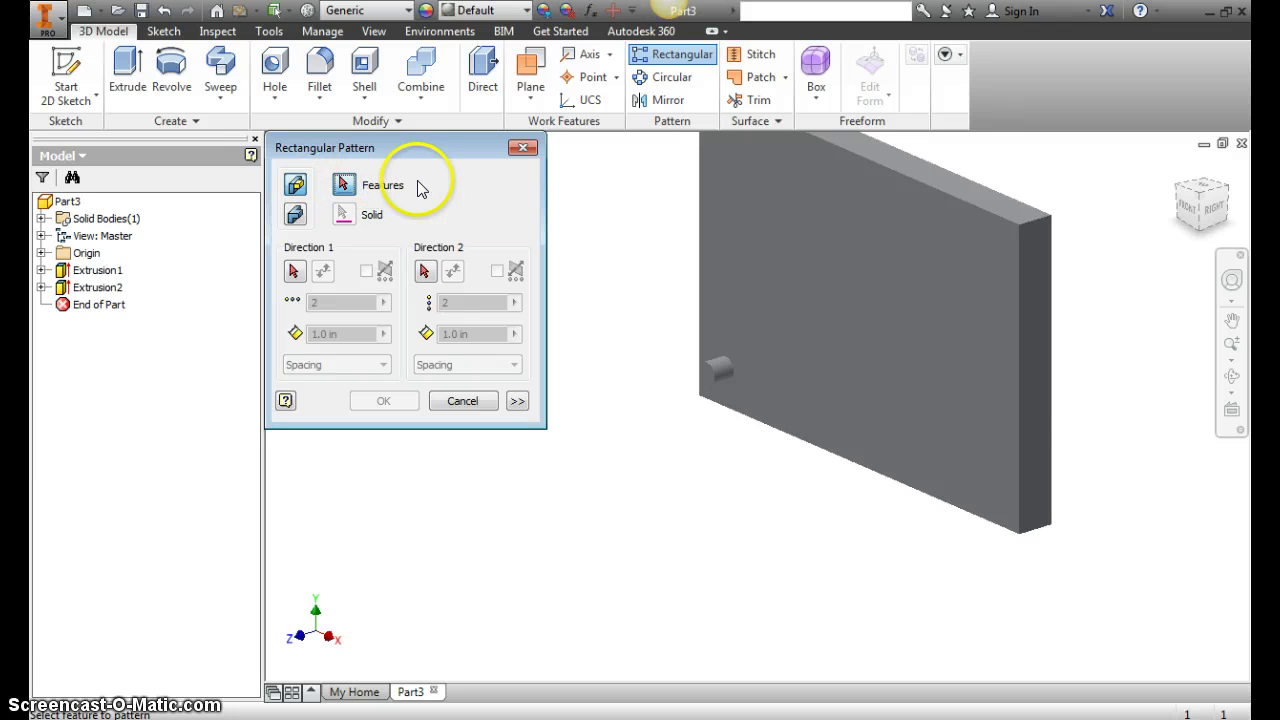
left_click(720, 376)
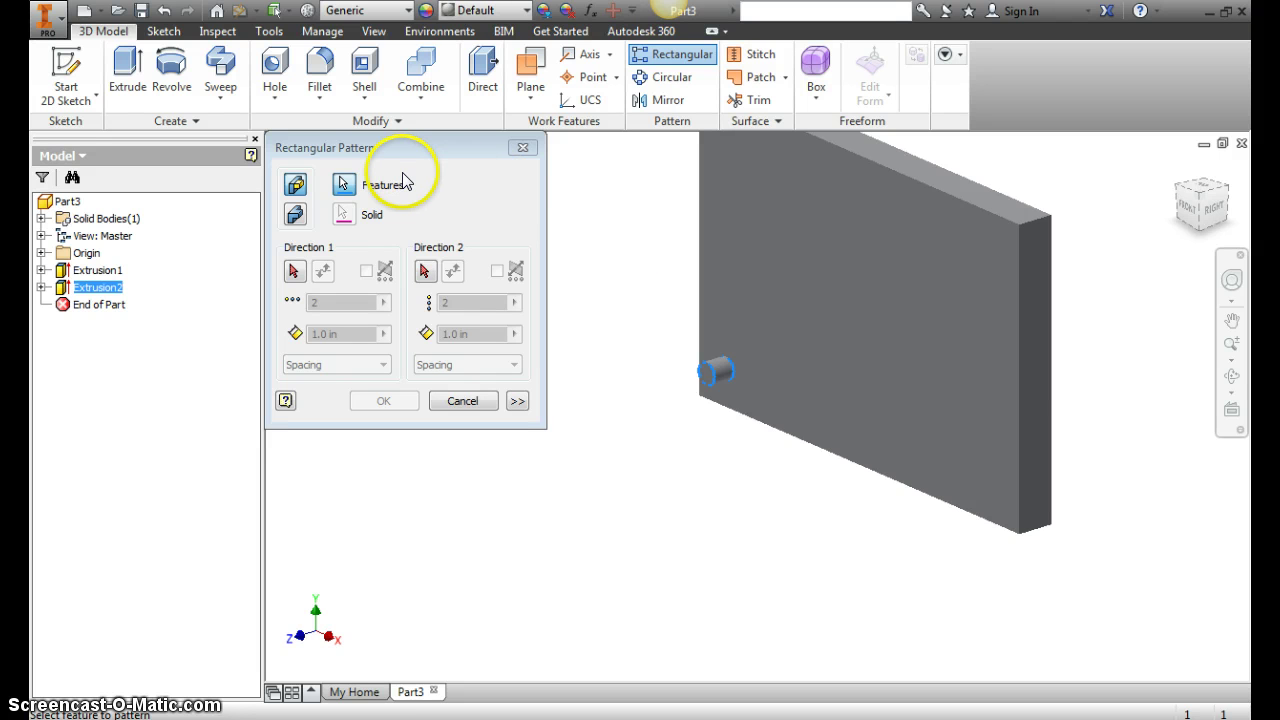
Step: Set Direction 1 along the plate's vertical edge, flipped, with 4 pegs at 1.0 in spacing
left_click(294, 272)
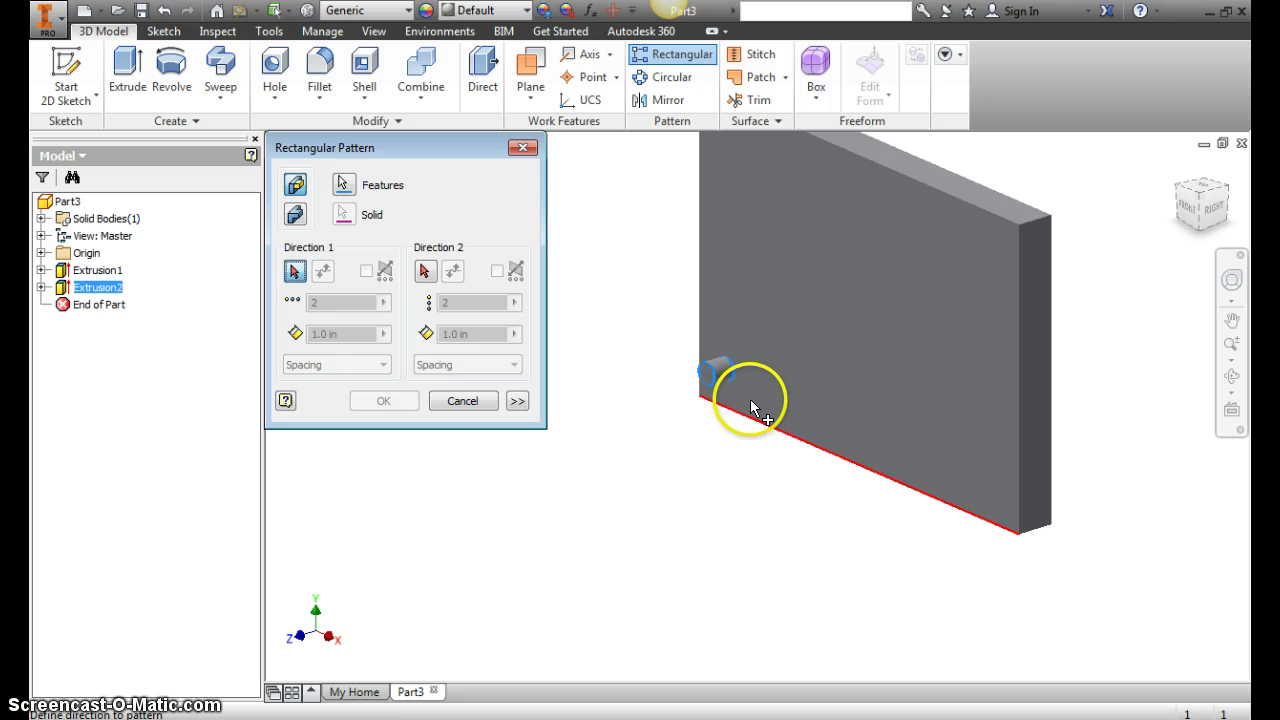
left_click(1020, 360)
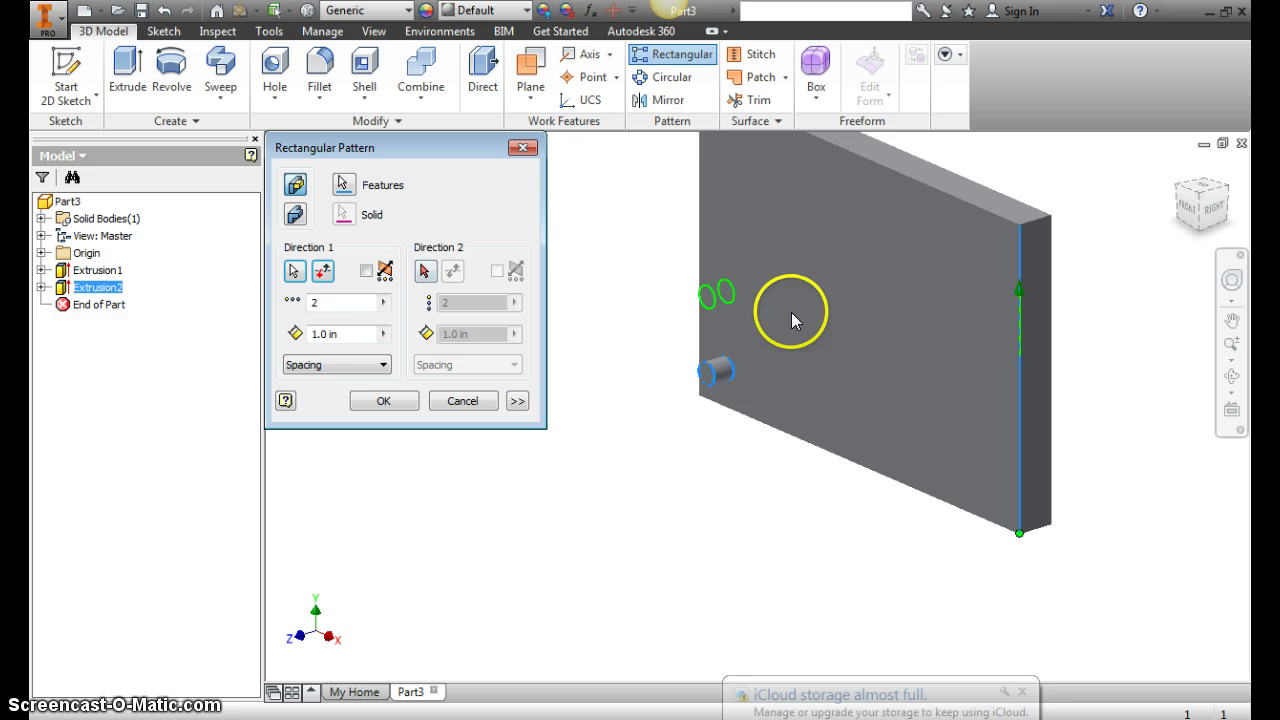
left_click(322, 272)
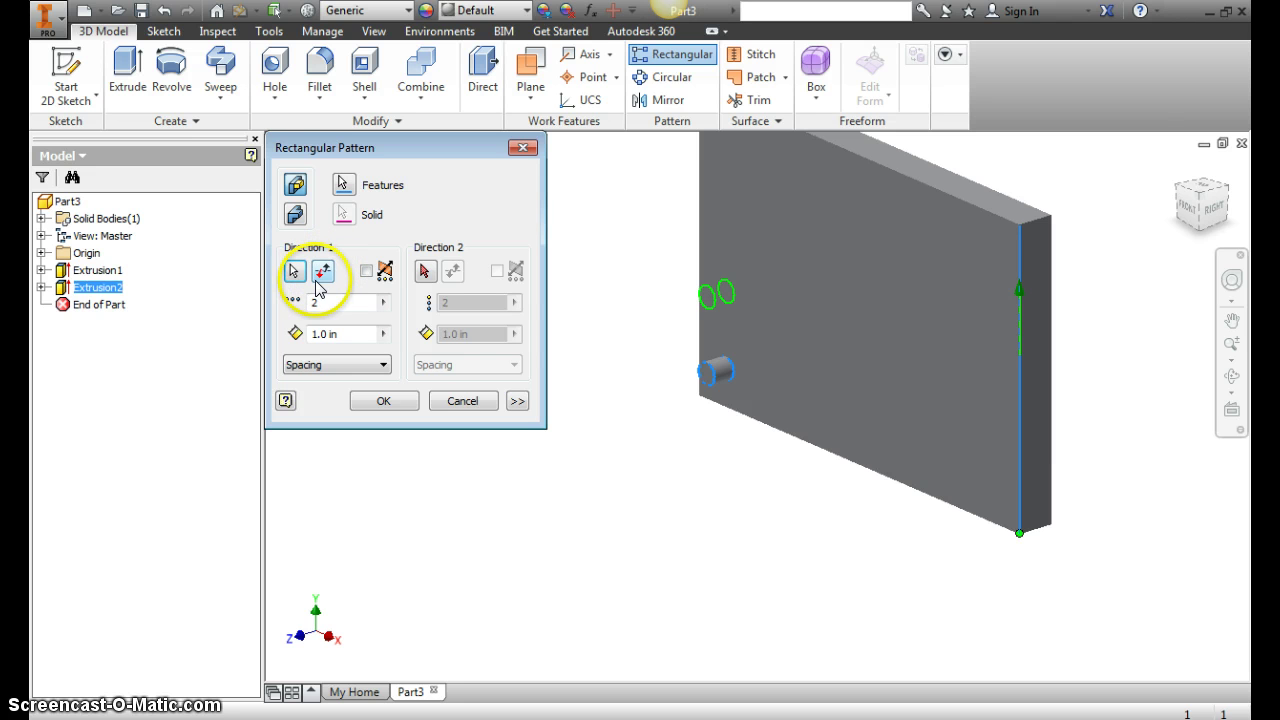
left_click_drag(323, 302, 299, 303)
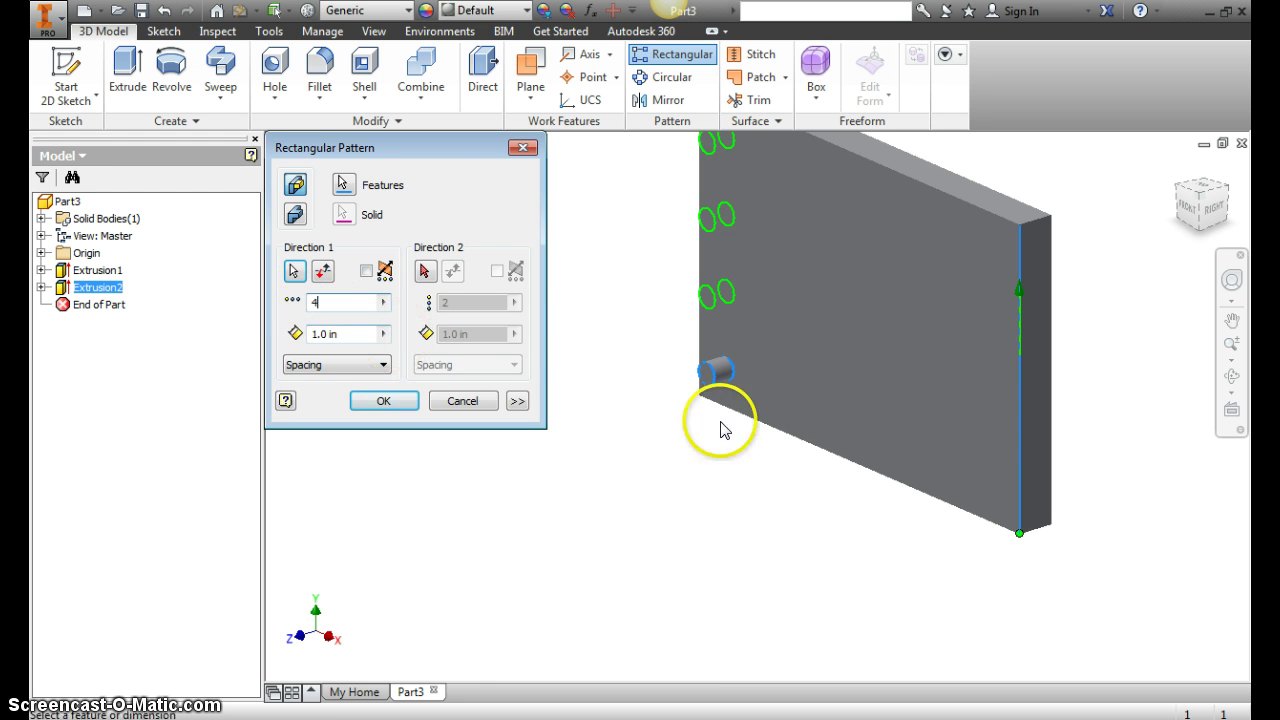
scroll(560, 314, "down", 3)
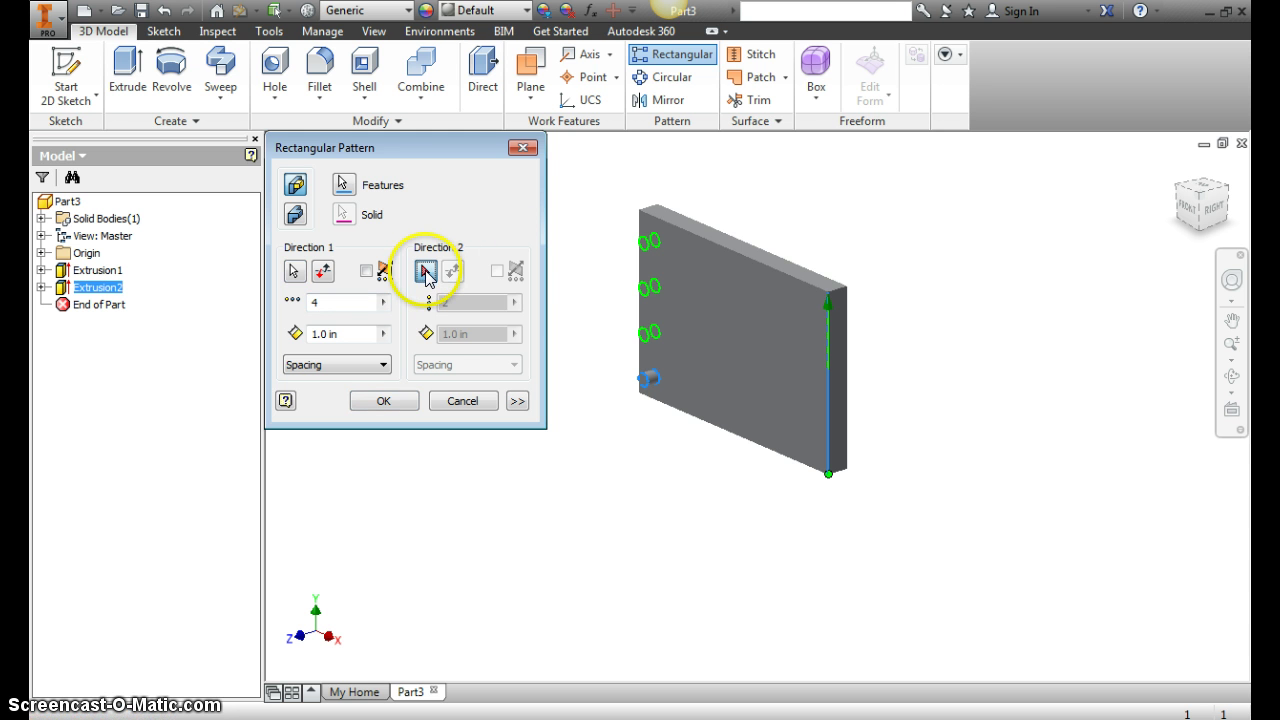
Step: Set Direction 2 along the plate's top edge, flipped, with 6 columns, then check the Word reference
left_click(426, 272)
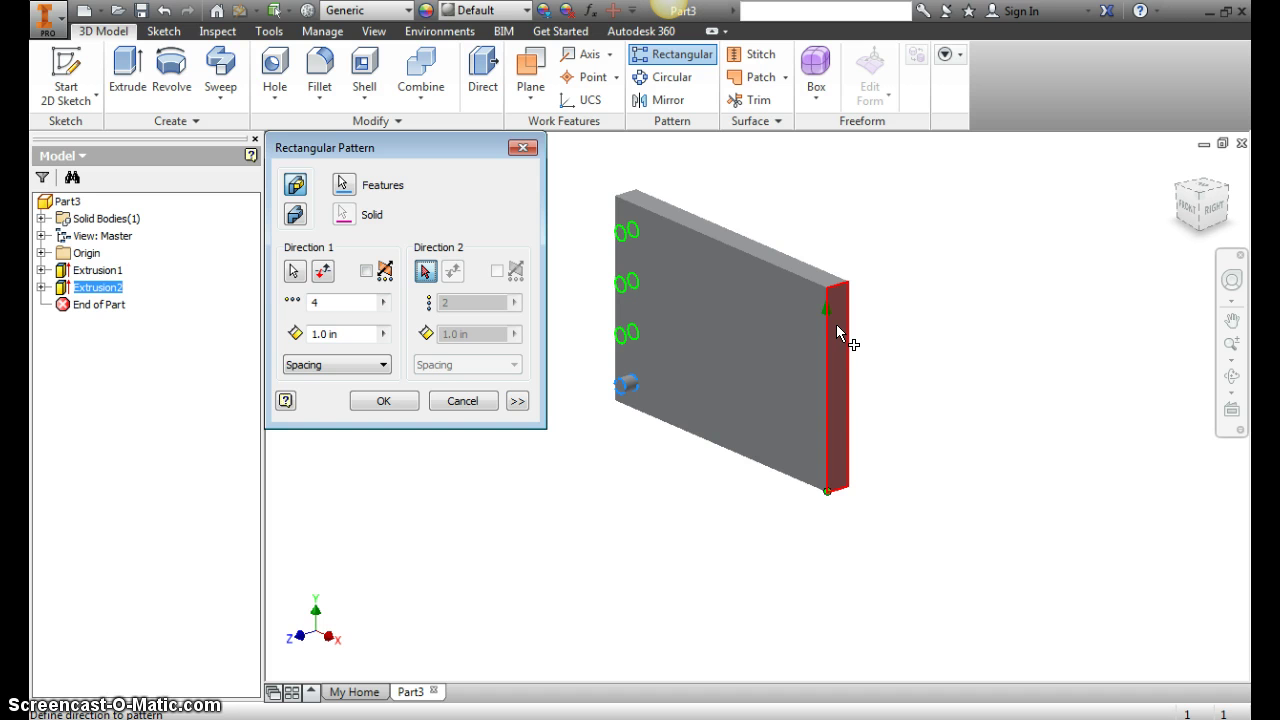
left_click(824, 288)
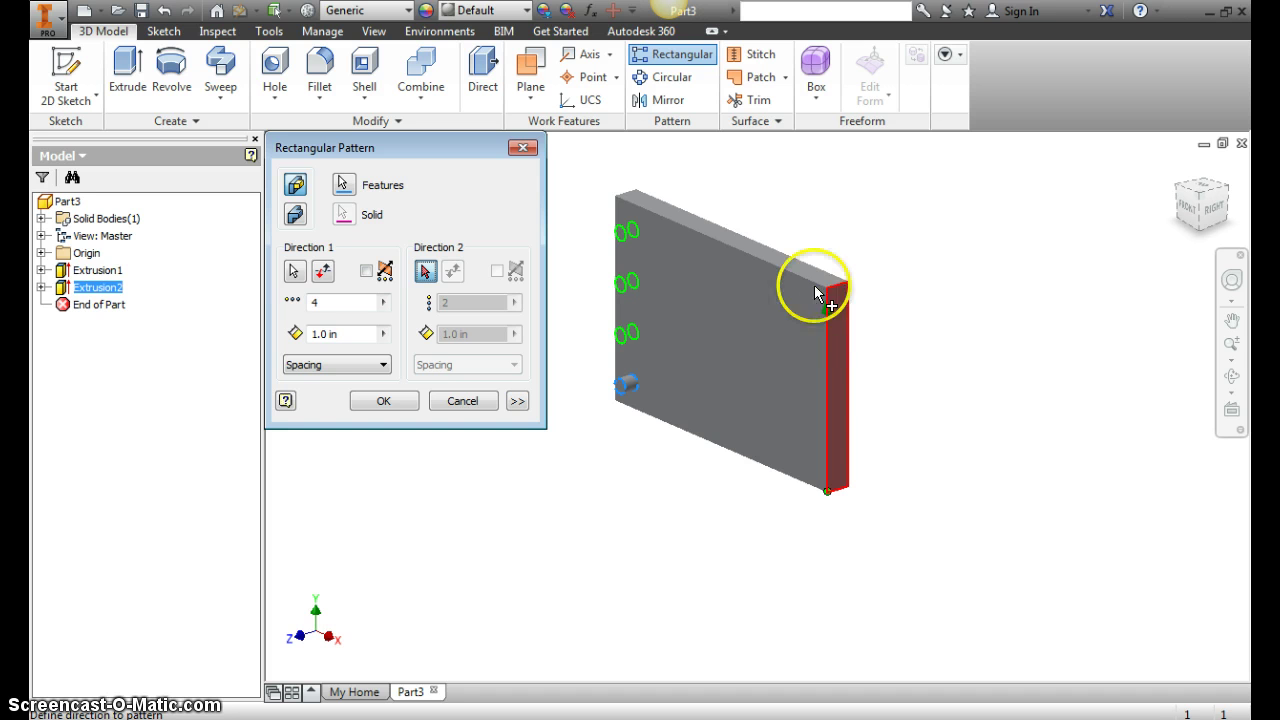
left_click(686, 233)
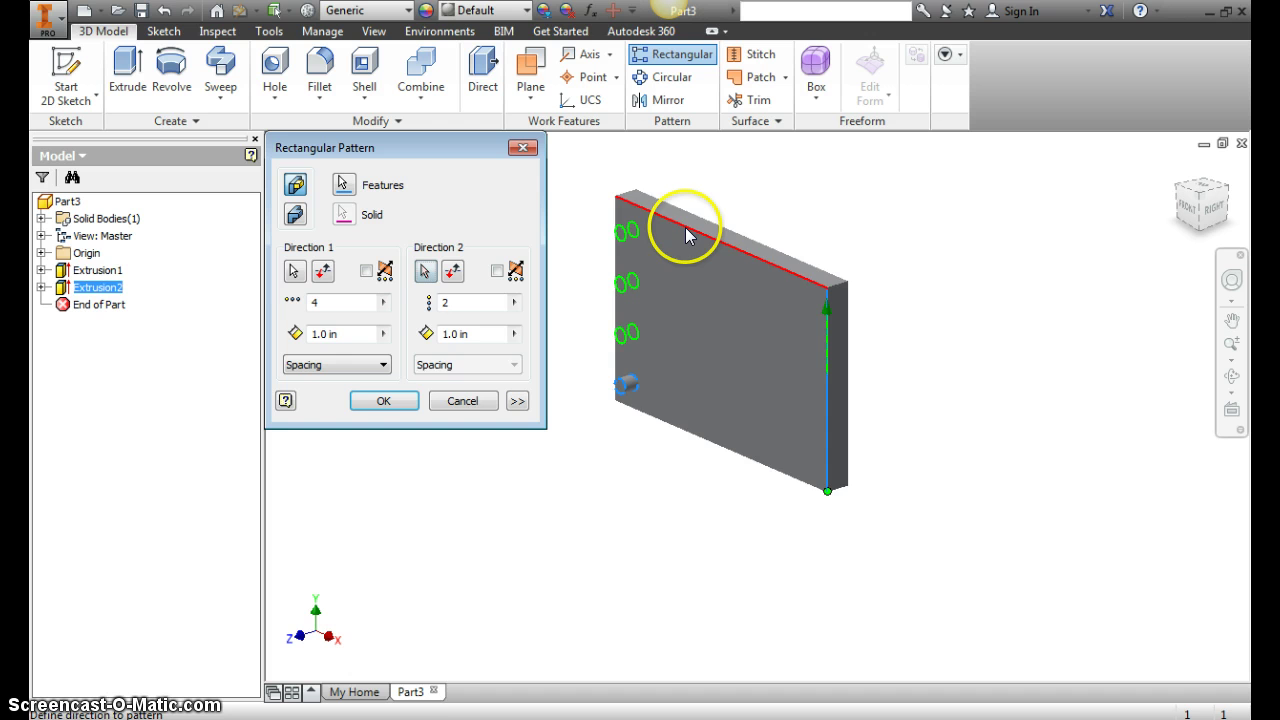
scroll(610, 322, "down", 3)
scroll(610, 322, "up", 3)
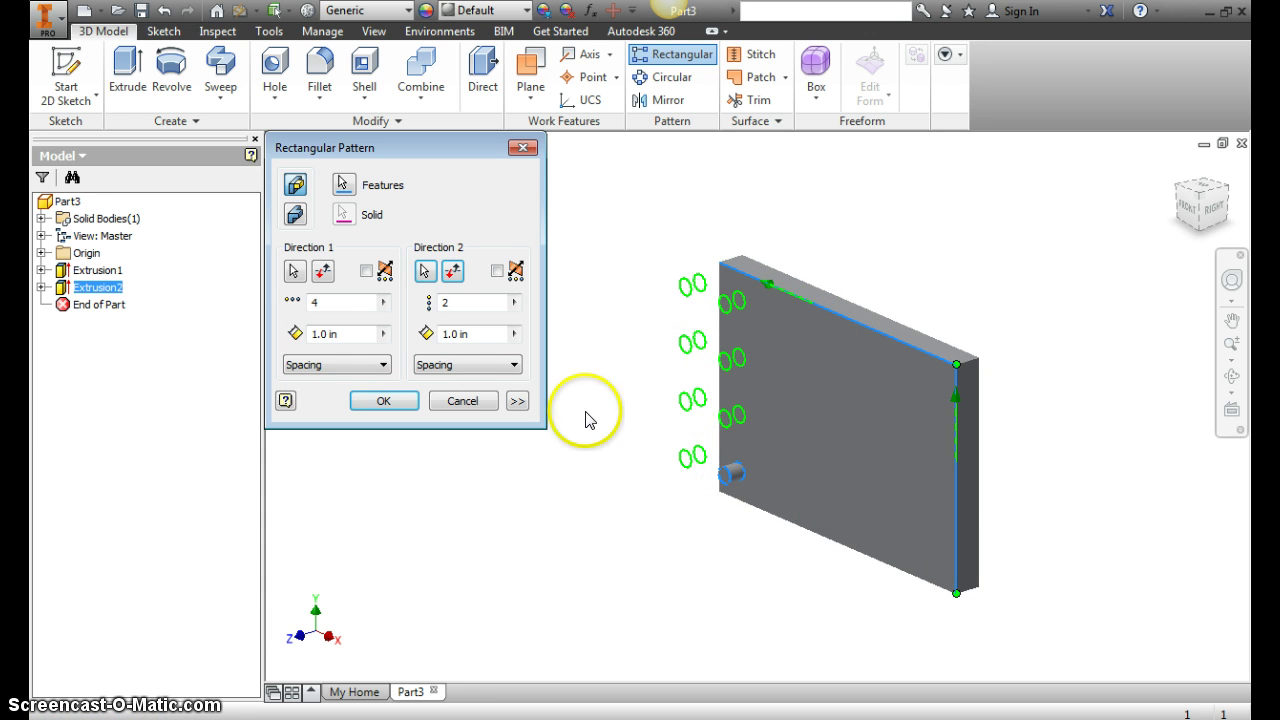
left_click(454, 274)
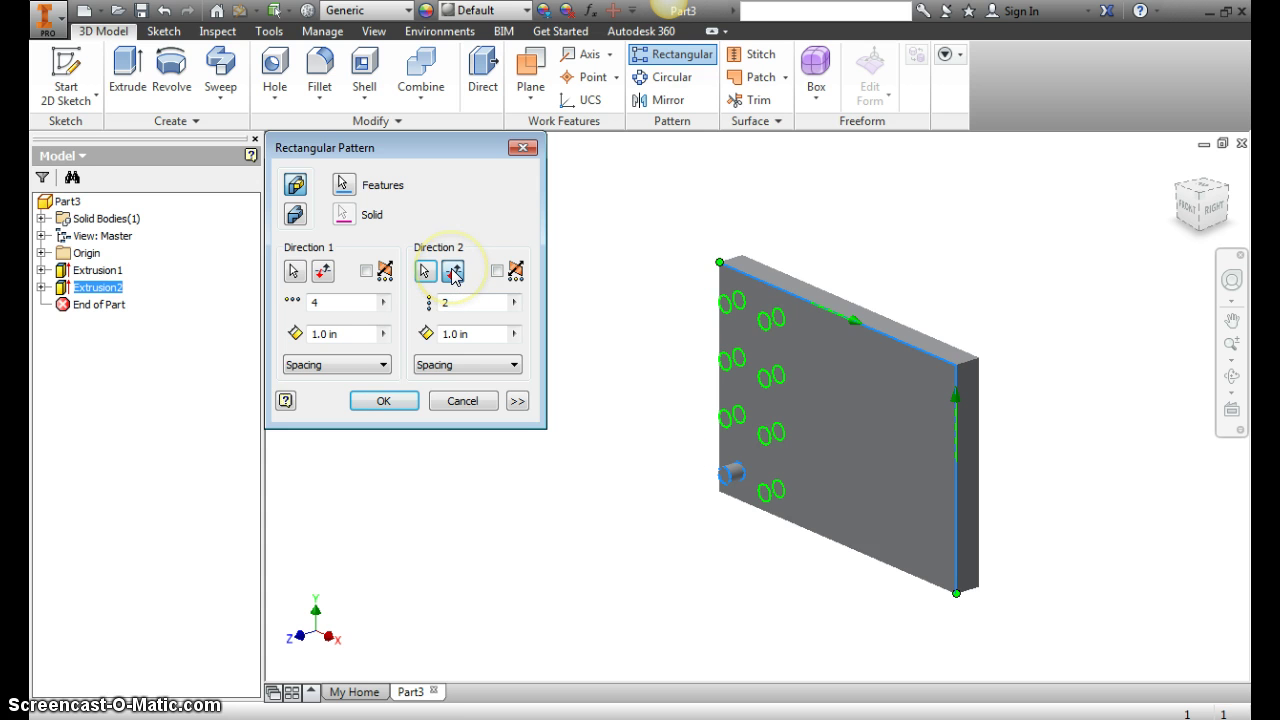
double_click(465, 306)
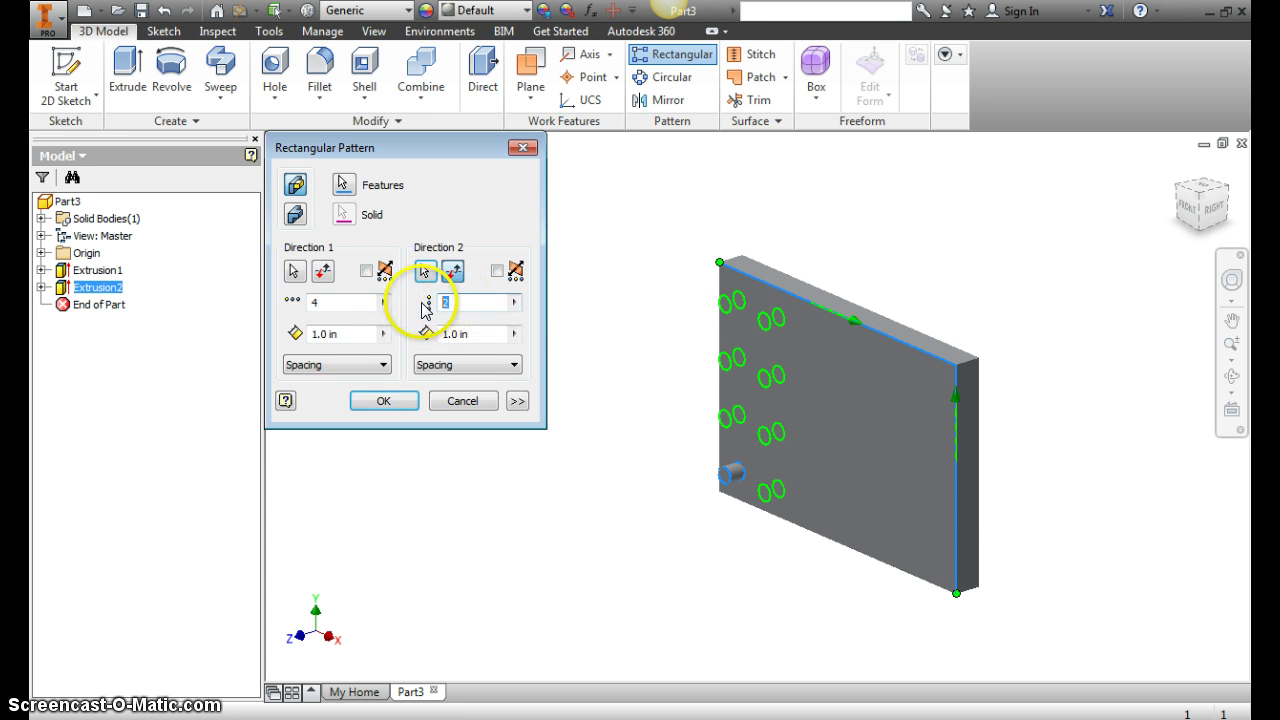
type("6")
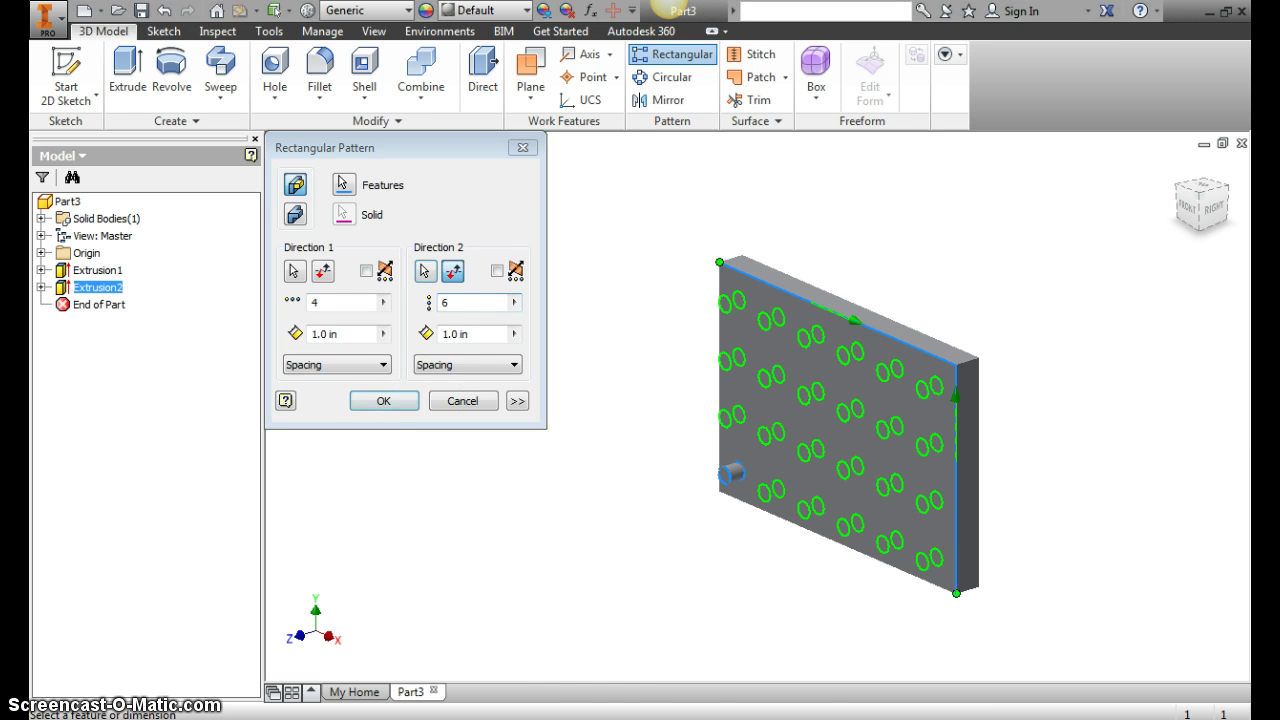
key("alt+Tab")
scroll(580, 608, "down", 4)
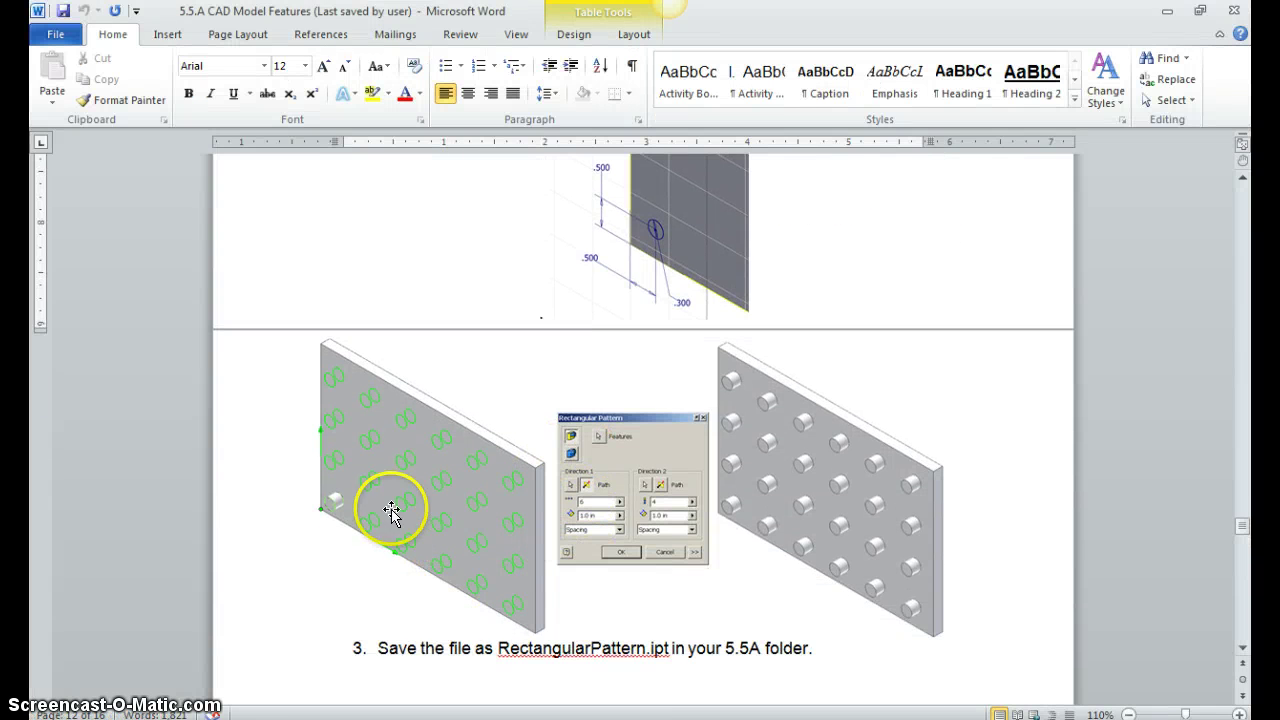
Step: Confirm the 4 by 6 peg pattern, reopen and cancel the pattern dialog, then return to Word
key("alt+Tab")
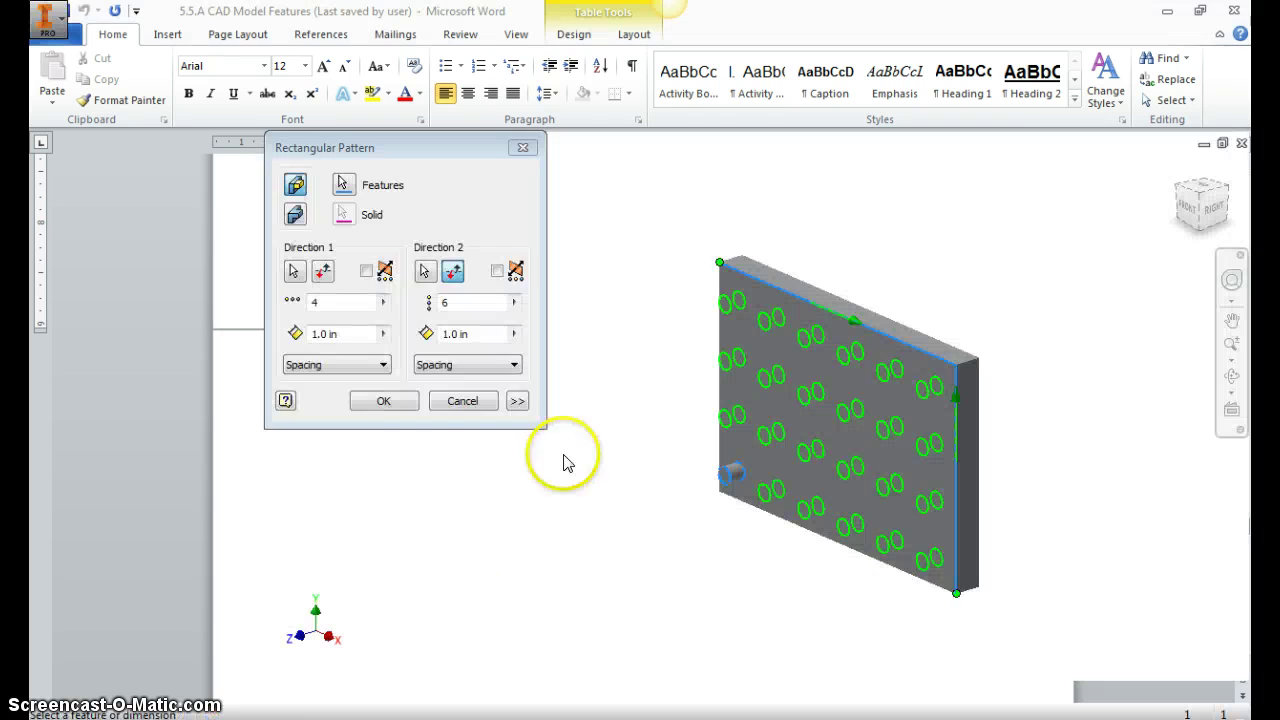
left_click(384, 401)
scroll(792, 429, "up", 2)
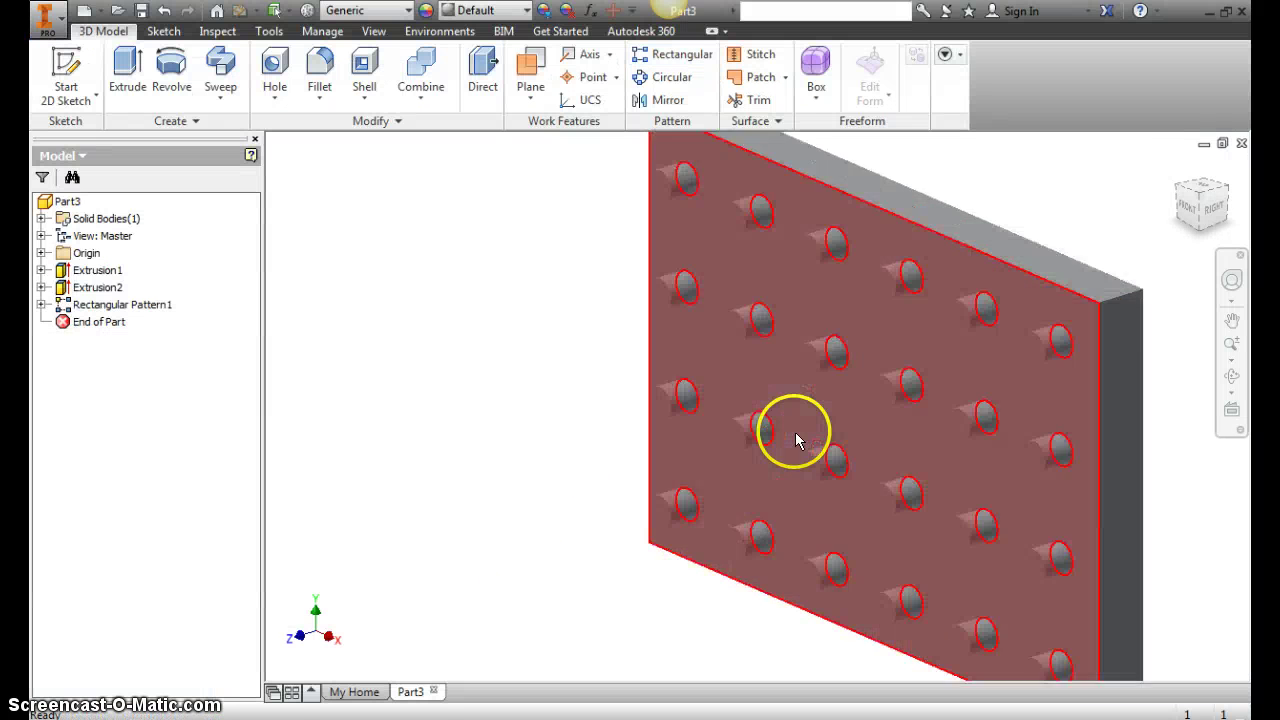
scroll(765, 433, "down", 2)
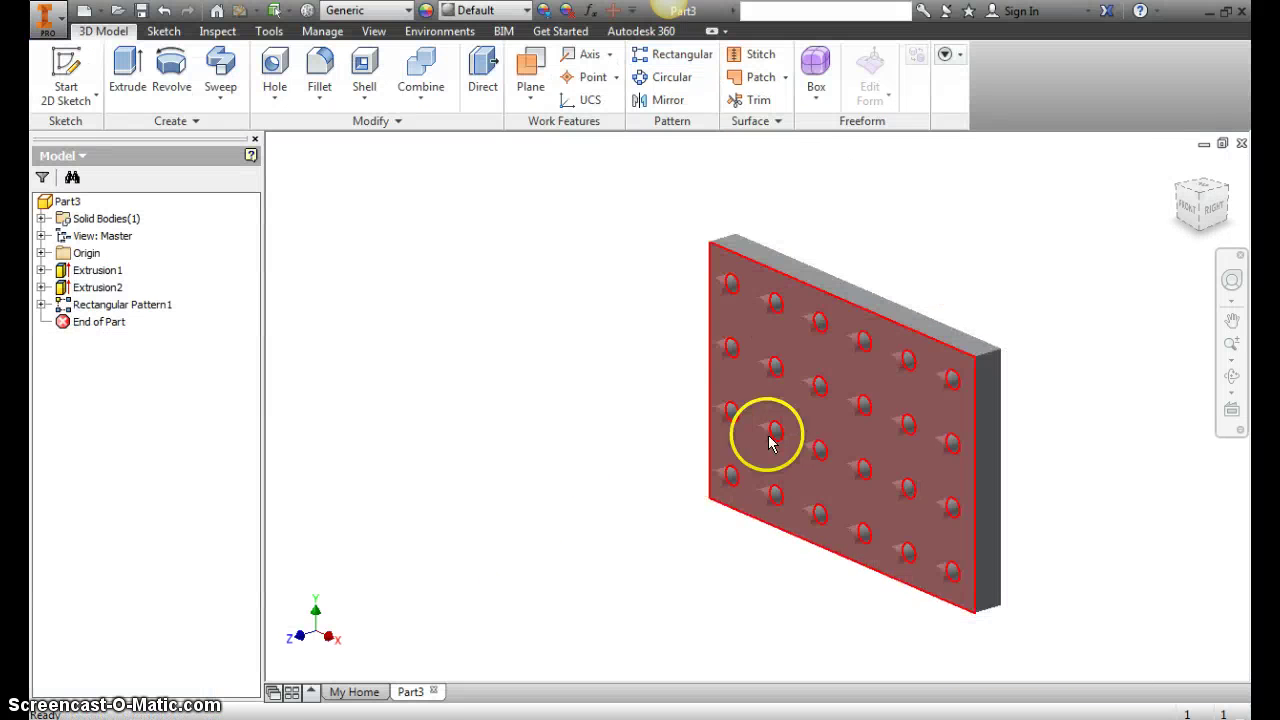
left_click(672, 54)
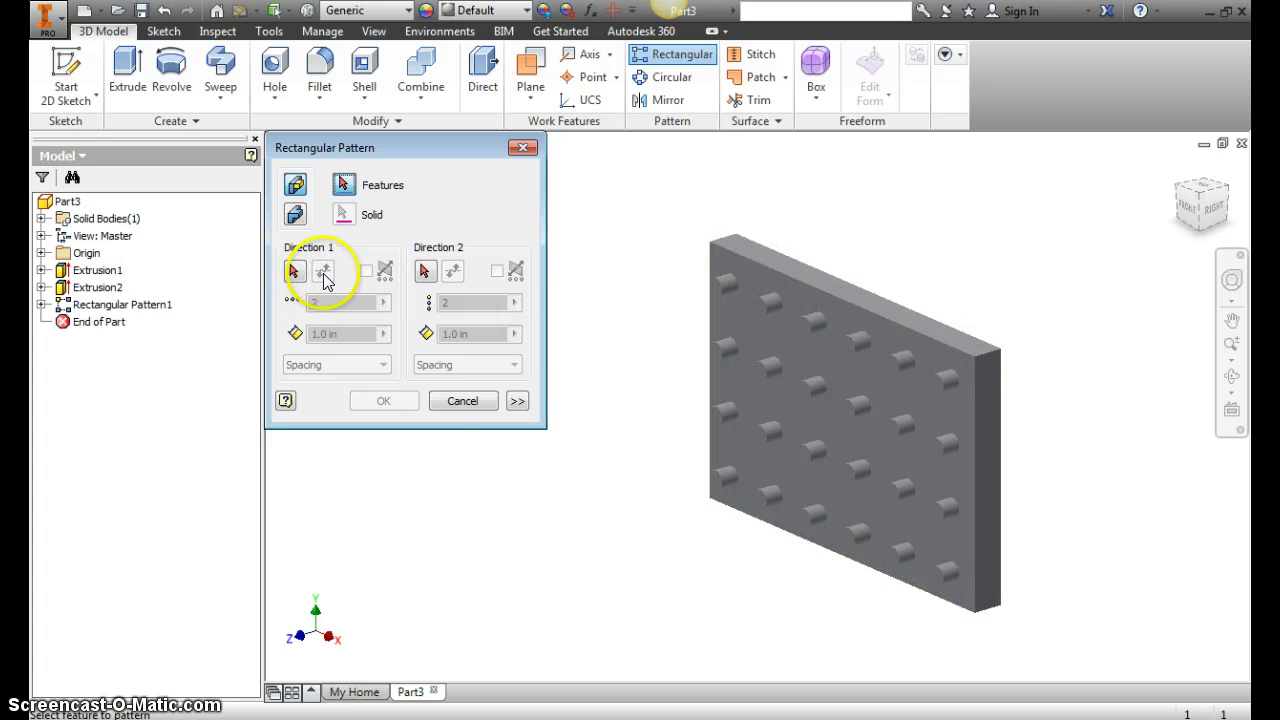
left_click(459, 404)
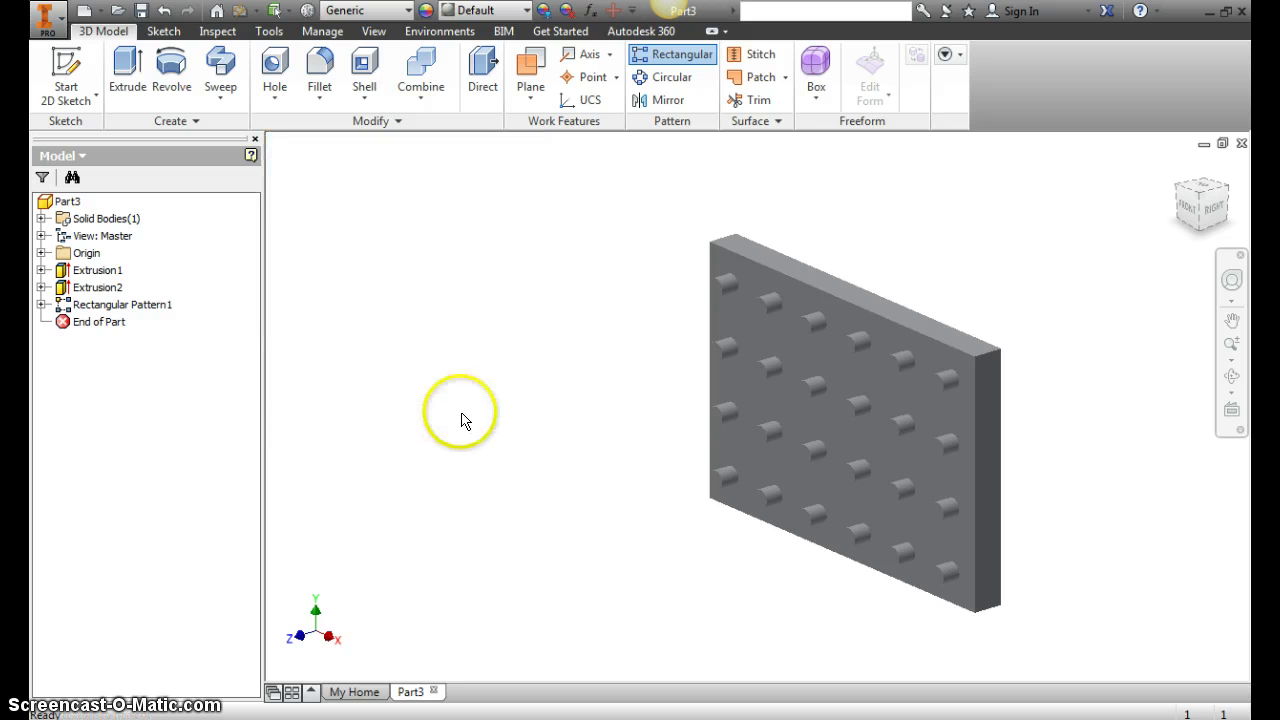
key("alt+Tab")
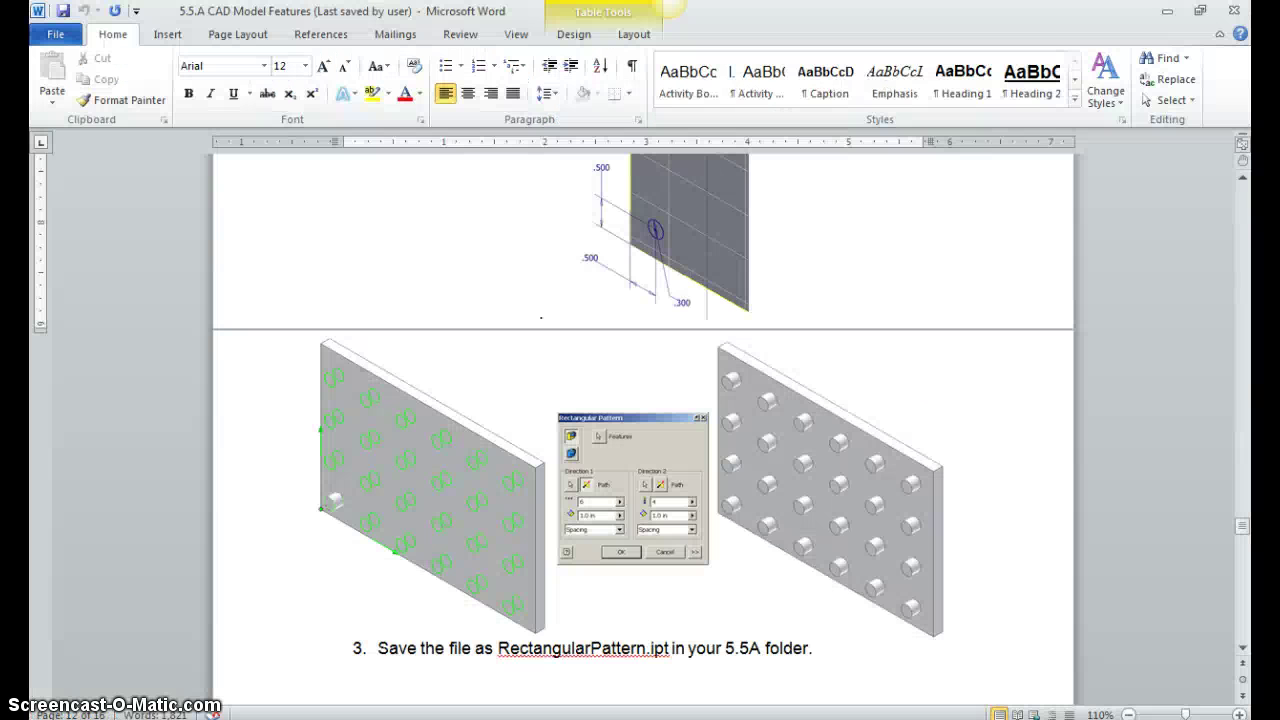